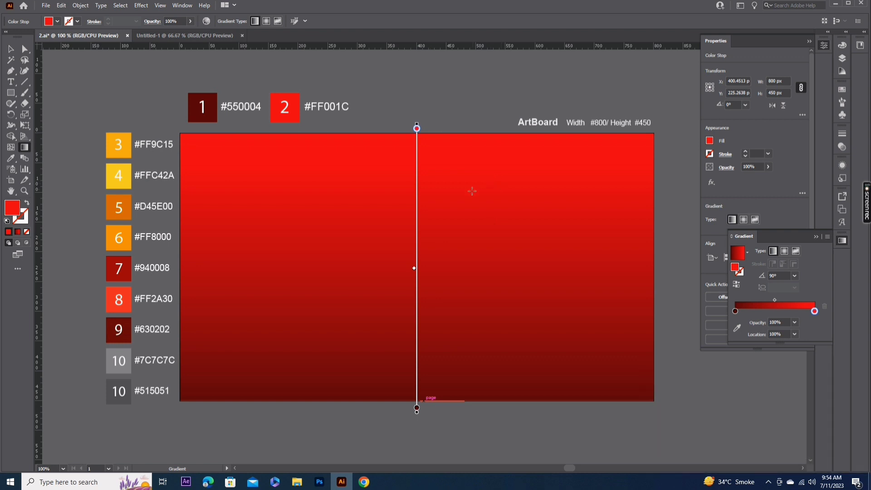
# - Adjust the midpoint of the background rectangle's red gradient slightly and deselect the rectangle
pyautogui.click(414, 257)
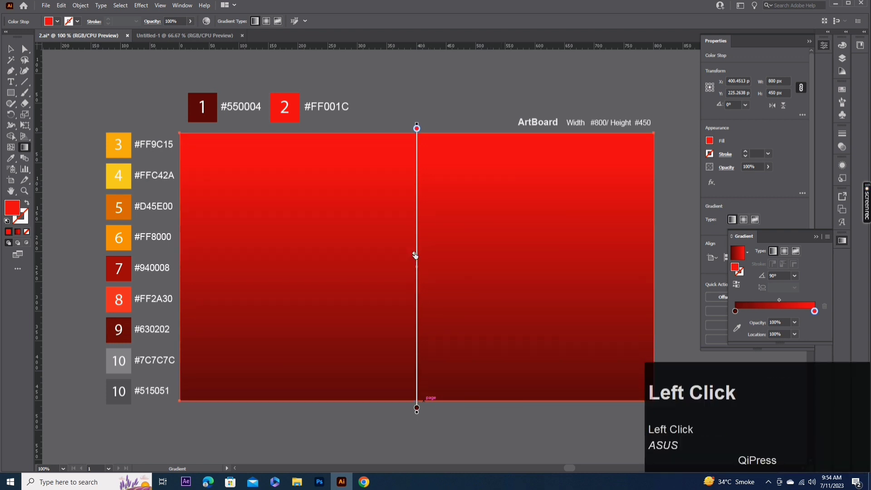
pyautogui.click(11, 49)
pyautogui.click(437, 94)
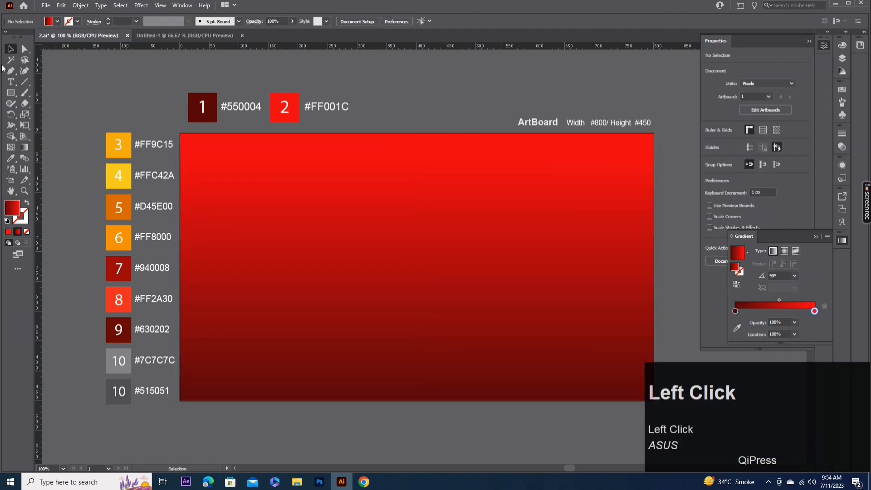
# - Add the text "Back" in the middle of the artboard and enlarge it to about 194.5 pt
pyautogui.click(10, 82)
pyautogui.click(373, 253)
pyautogui.write('B')
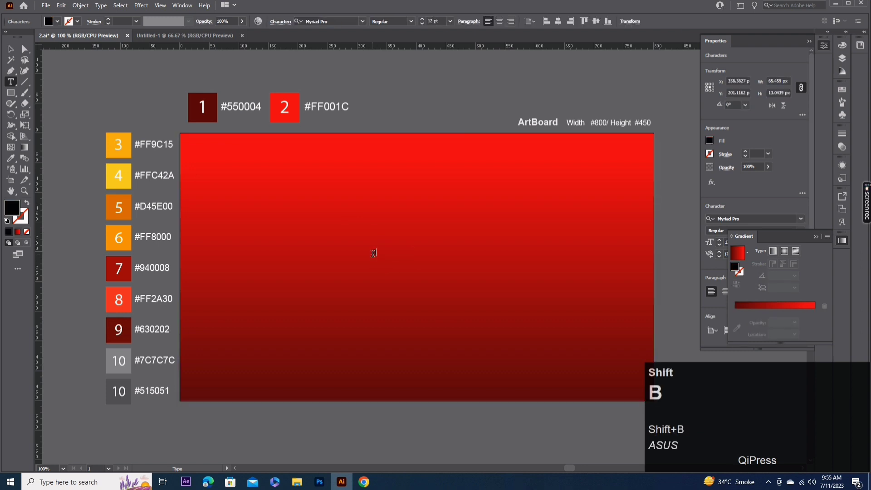
pyautogui.write('ack')
pyautogui.press('Escape')
pyautogui.click(394, 255)
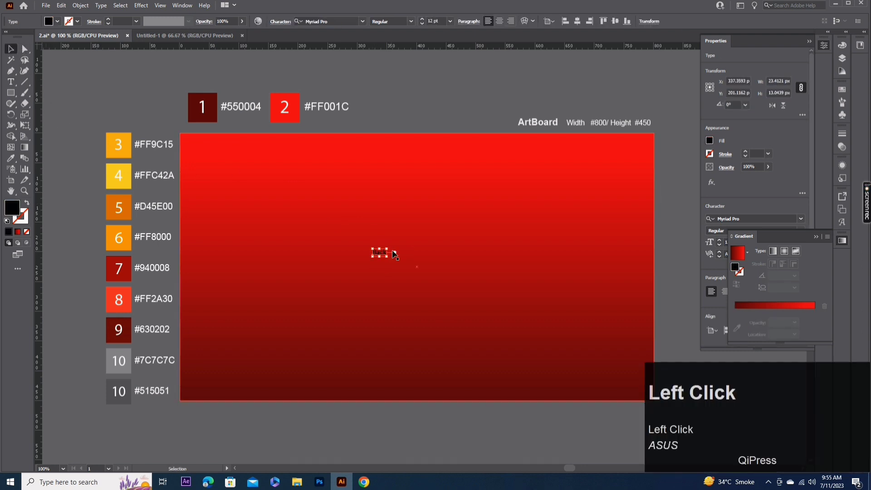
pyautogui.moveTo(384, 258); pyautogui.dragTo(490, 334)
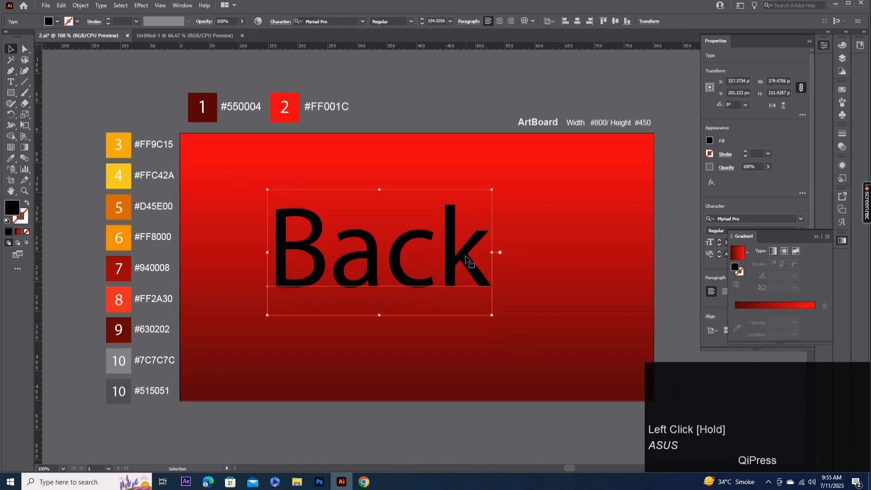
pyautogui.moveTo(472, 261); pyautogui.dragTo(490, 265)
# - Set the "Back" text's font to Bauhaus 93 and reposition the text at the centre of the artboard
pyautogui.click(801, 219)
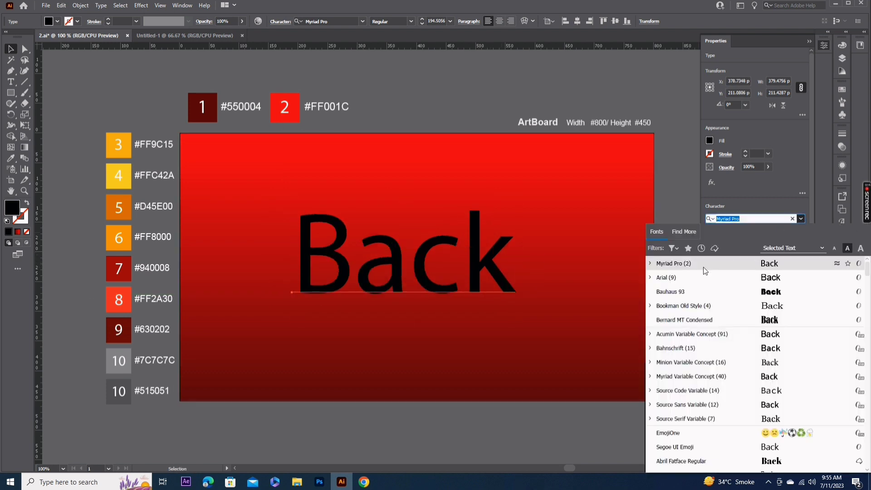
pyautogui.click(683, 291)
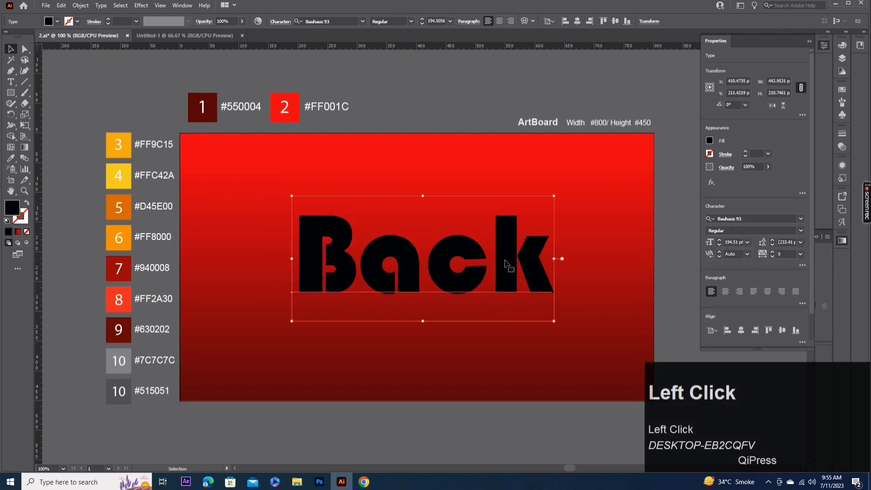
pyautogui.moveTo(504, 265); pyautogui.dragTo(497, 267)
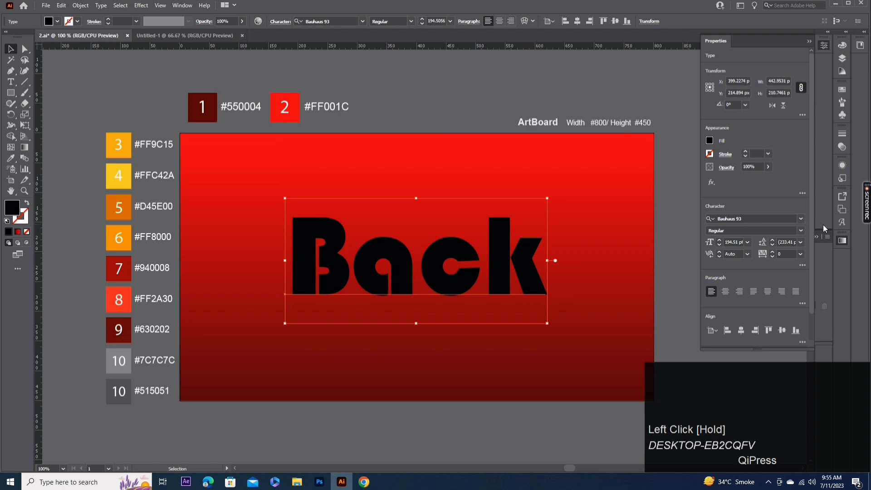
# - Remove the text's character fill and add a new fill to the text object through its appearance
pyautogui.click(843, 166)
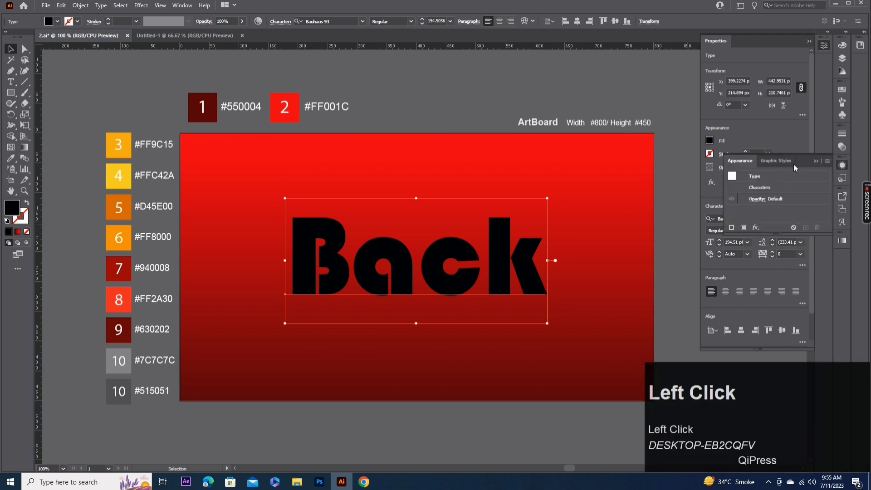
pyautogui.click(182, 6)
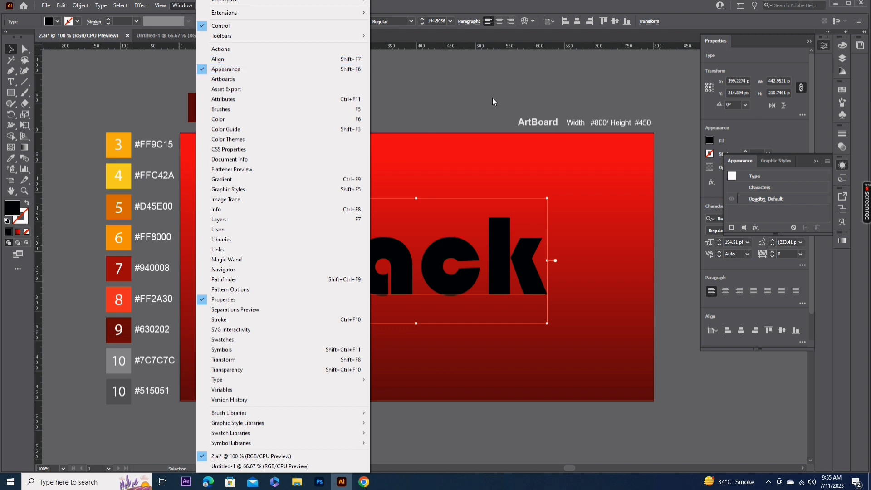
pyautogui.click(784, 170)
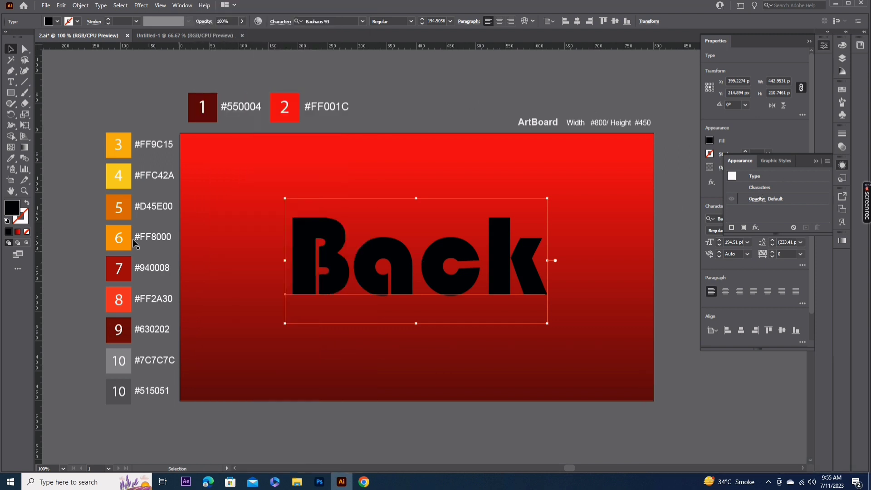
pyautogui.click(27, 232)
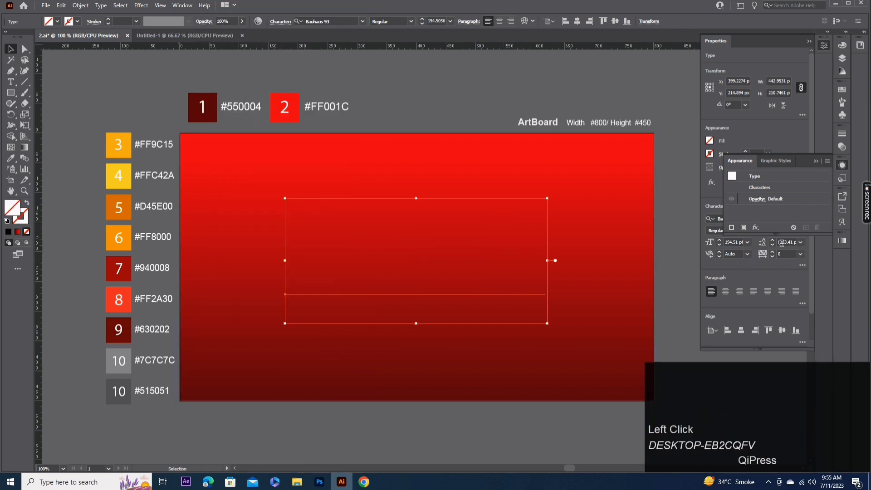
pyautogui.click(743, 227)
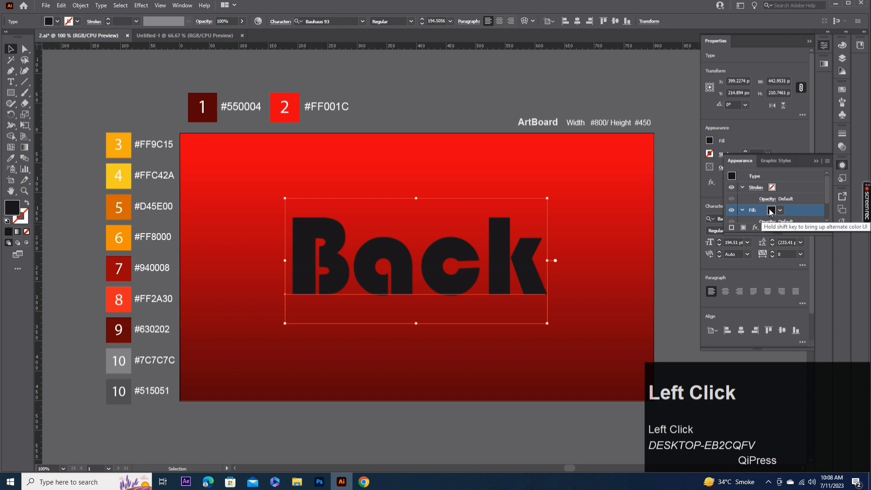
# - Give the new text fill a linear black-and-white gradient with repeated stops forming four narrow white bands
pyautogui.click(771, 211)
pyautogui.scroll(-1, 792, 214)
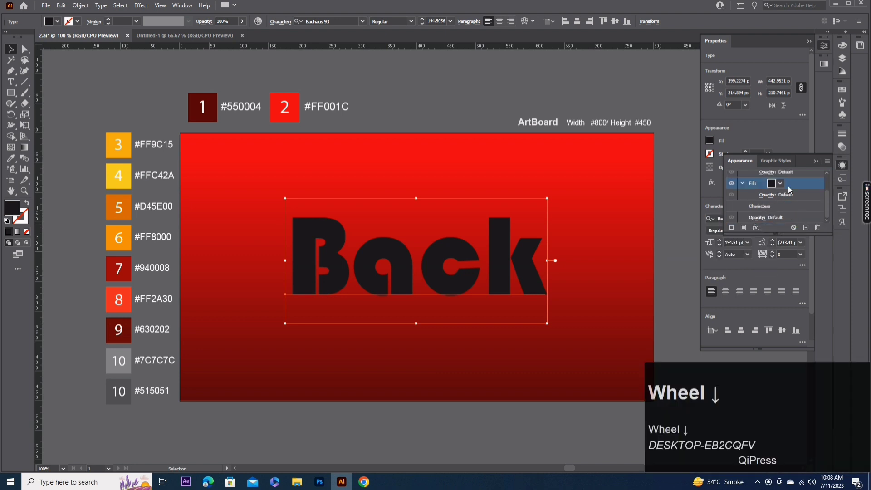
pyautogui.click(788, 184)
pyautogui.click(824, 64)
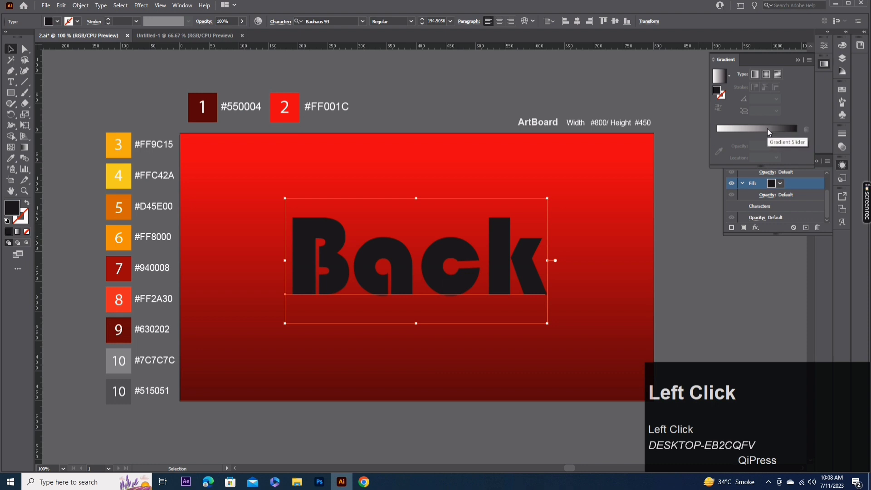
pyautogui.click(767, 129)
pyautogui.moveTo(796, 146); pyautogui.dragTo(790, 146)
pyautogui.moveTo(717, 146); pyautogui.dragTo(738, 147)
pyautogui.moveTo(717, 145)
pyautogui.keyDown('alt'); pyautogui.mouseDown()
pyautogui.moveTo(744, 146)
pyautogui.moveTo(729, 157)
pyautogui.moveTo(720, 146)
pyautogui.moveTo(733, 148)
pyautogui.mouseUp(); pyautogui.keyUp('alt')
pyautogui.hotkey('ctrl', 'z')
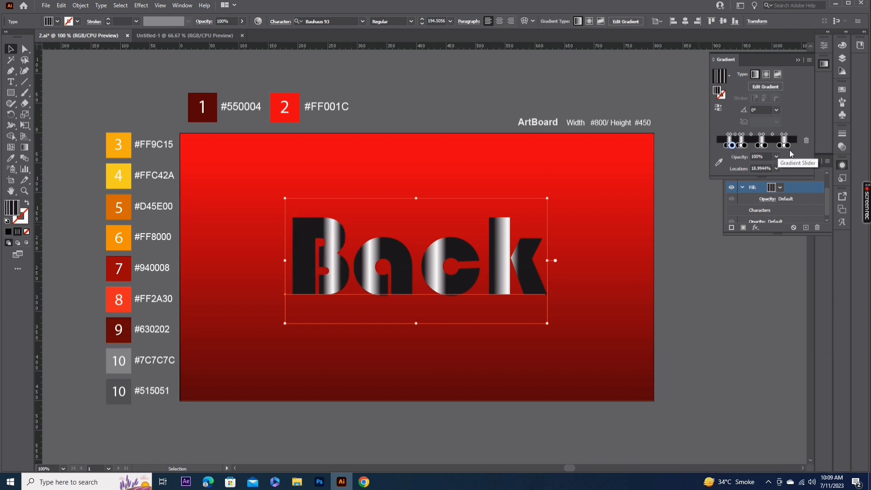
# - Redirect the striped gradient across the text with the Gradient tool at an angle of about -76.9°
pyautogui.click(24, 147)
pyautogui.moveTo(416, 185); pyautogui.dragTo(448, 232)
pyautogui.press('v')
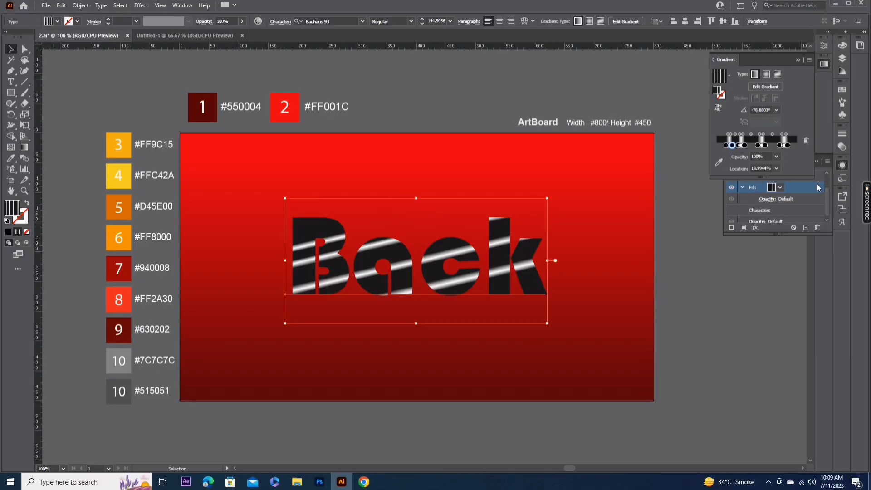
# - Set the striped fill's opacity to 37% and its blending mode to Screen
pyautogui.click(817, 183)
pyautogui.click(767, 199)
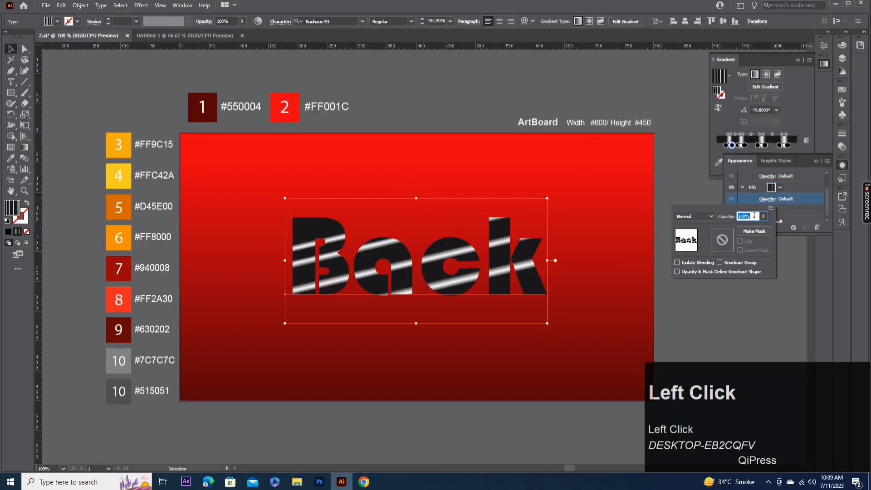
pyautogui.write('37')
pyautogui.click(704, 217)
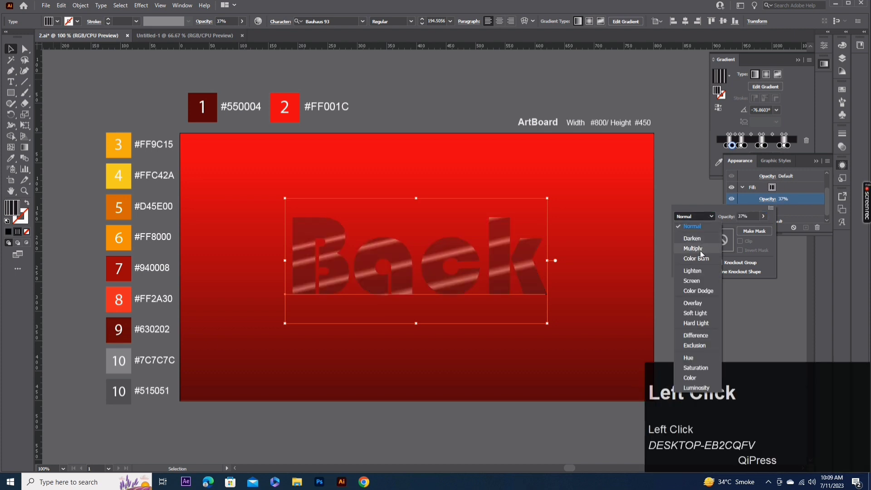
pyautogui.click(698, 277)
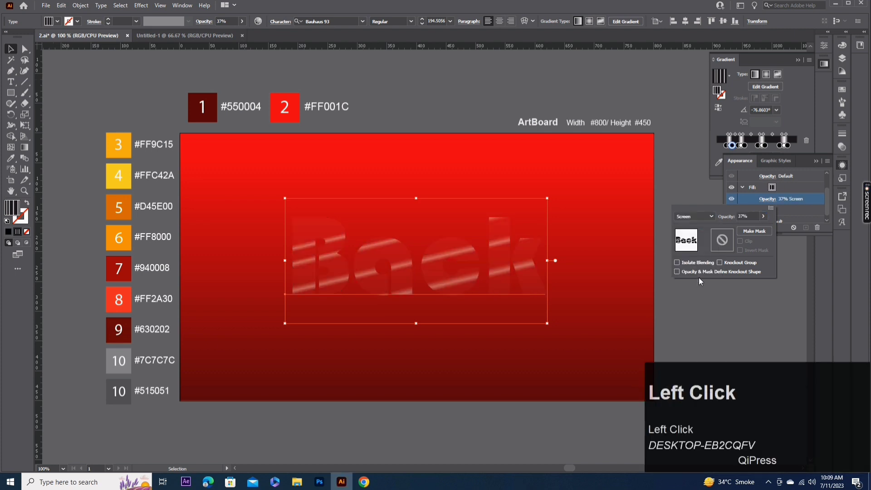
# - Duplicate the striped fill and rearrange the lower copy's gradient stops into two wider white bands
pyautogui.click(803, 187)
pyautogui.scroll(-2, 789, 203)
pyautogui.click(783, 184)
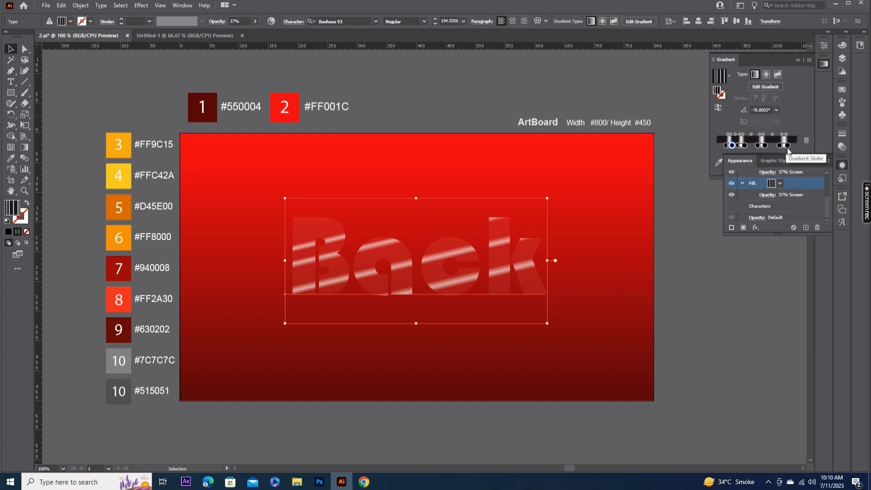
pyautogui.click(787, 146)
pyautogui.moveTo(786, 146)
pyautogui.mouseDown()
pyautogui.moveTo(812, 154)
pyautogui.moveTo(776, 147)
pyautogui.mouseUp()
pyautogui.moveTo(762, 145); pyautogui.dragTo(733, 155)
pyautogui.moveTo(743, 146); pyautogui.dragTo(729, 145)
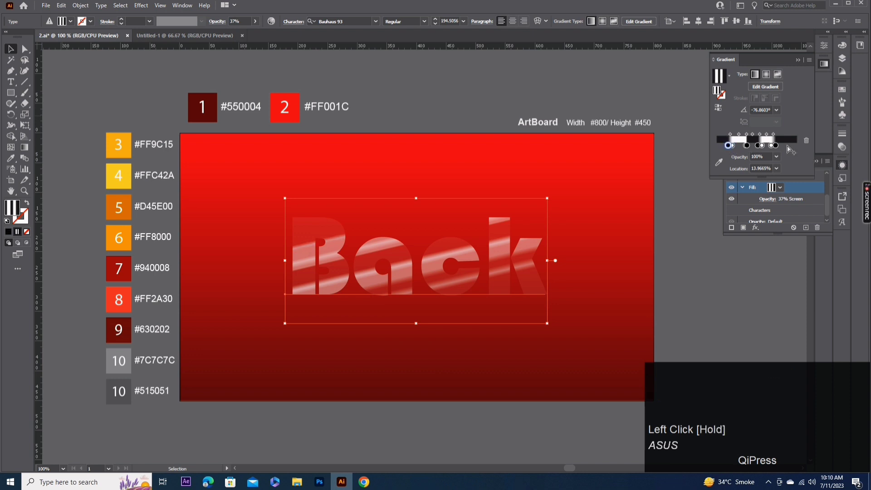
# - Duplicate the wide-band fill and reduce the lowest copy's gradient to a single stop at each end
pyautogui.click(801, 200)
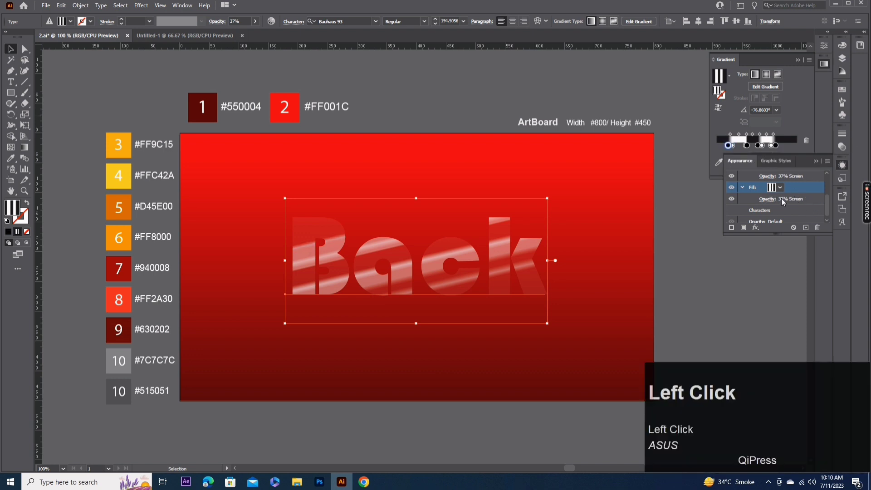
pyautogui.click(807, 228)
pyautogui.scroll(-1, 784, 191)
pyautogui.click(785, 194)
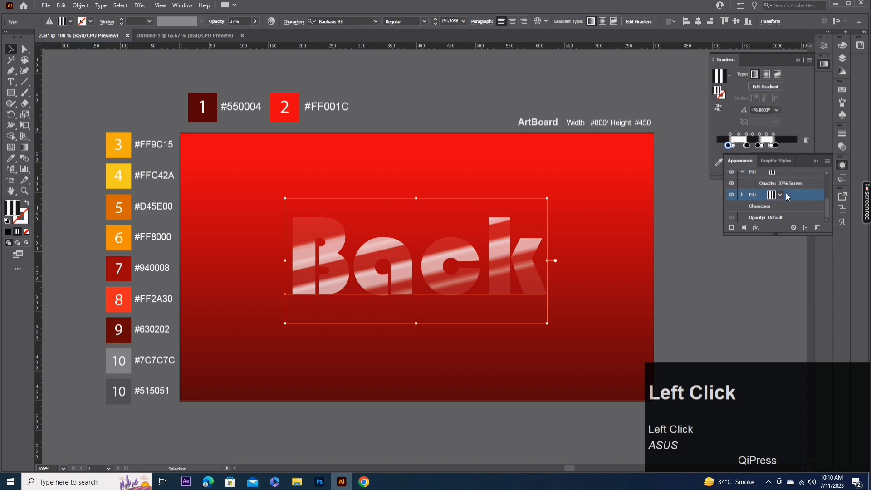
pyautogui.moveTo(775, 145); pyautogui.dragTo(796, 146)
pyautogui.moveTo(758, 146)
pyautogui.mouseDown()
pyautogui.moveTo(757, 159)
pyautogui.moveTo(747, 159)
pyautogui.mouseUp()
pyautogui.moveTo(732, 146); pyautogui.dragTo(734, 160)
pyautogui.moveTo(728, 145); pyautogui.dragTo(706, 154)
# - Color the lowest fill's gradient from #FF9C15 to #FFC42A by sampling swatches 3 and 4
pyautogui.click(719, 162)
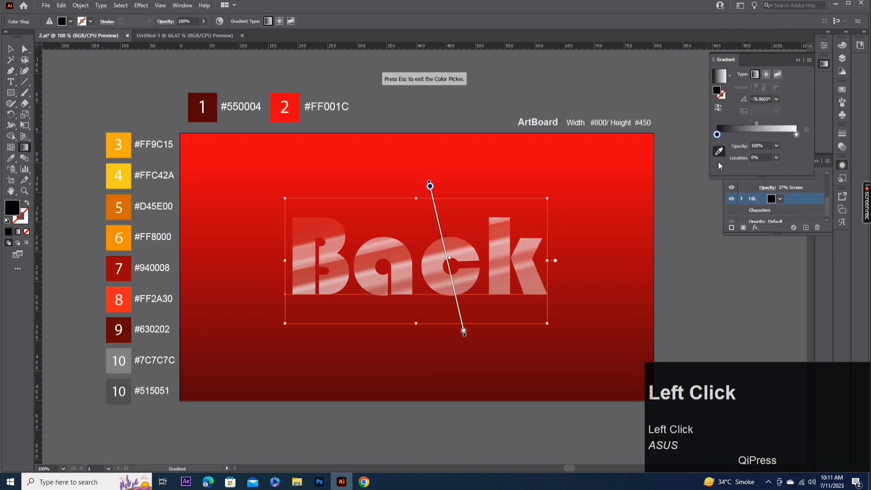
pyautogui.click(118, 142)
pyautogui.click(796, 135)
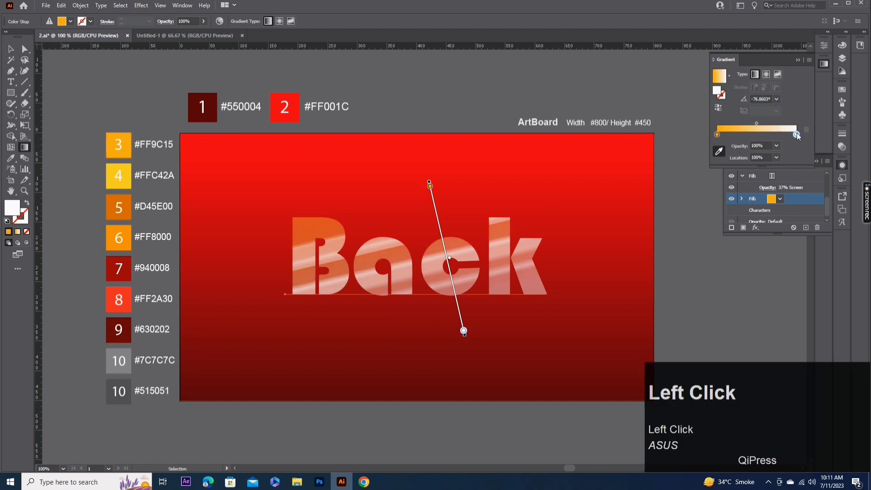
pyautogui.click(126, 171)
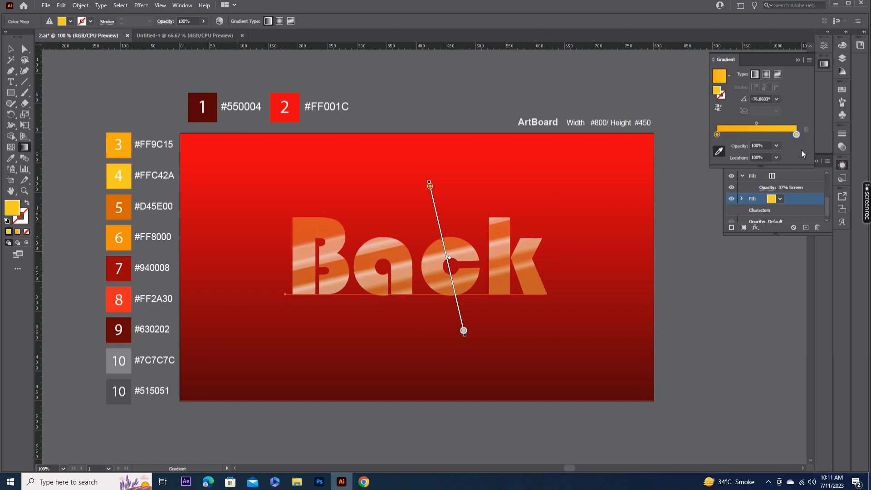
# - Redirect the orange-yellow gradient diagonally across the text at an angle of about -106.6°
pyautogui.click(24, 148)
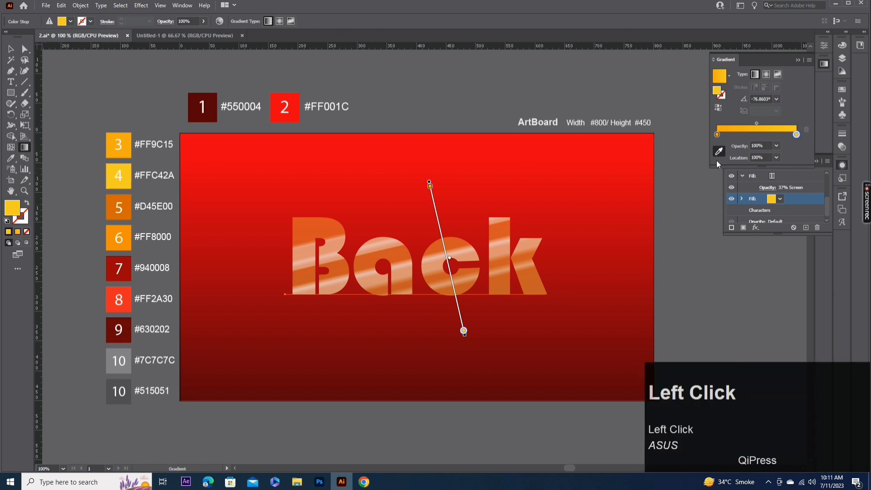
pyautogui.moveTo(468, 191); pyautogui.dragTo(429, 321)
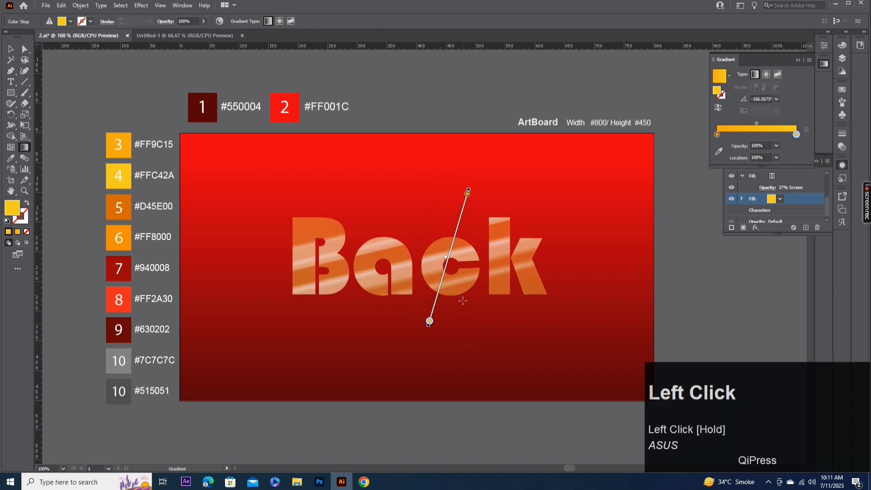
pyautogui.scroll(-1, 803, 197)
pyautogui.press('v')
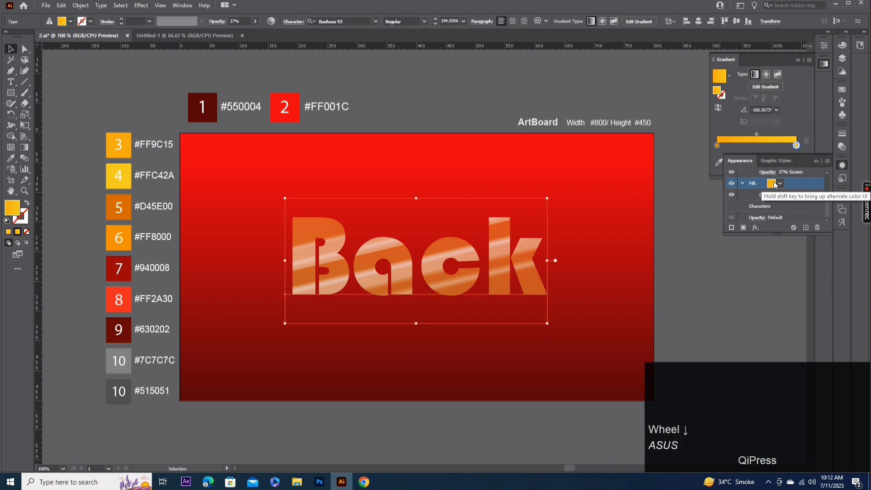
# - Set the orange-yellow fill's opacity to 100% and its blending mode to Normal
pyautogui.click(768, 195)
pyautogui.write('1')
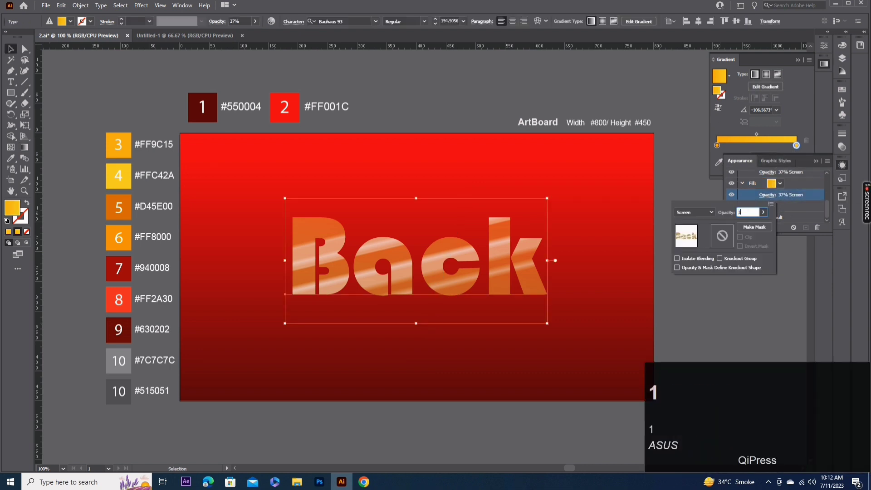
pyautogui.write('00')
pyautogui.click(695, 212)
pyautogui.click(702, 221)
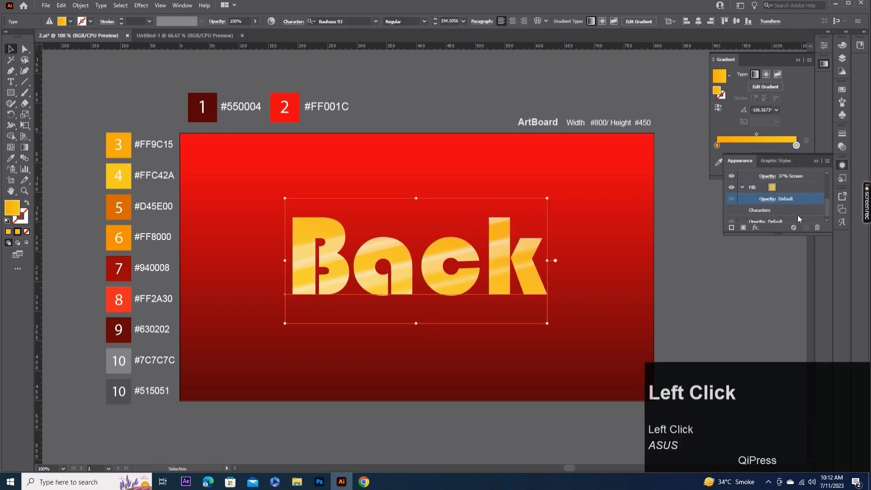
# - Duplicate the orange-yellow gradient fill and make the lowest copy solid white
pyautogui.click(791, 189)
pyautogui.scroll(-1, 774, 187)
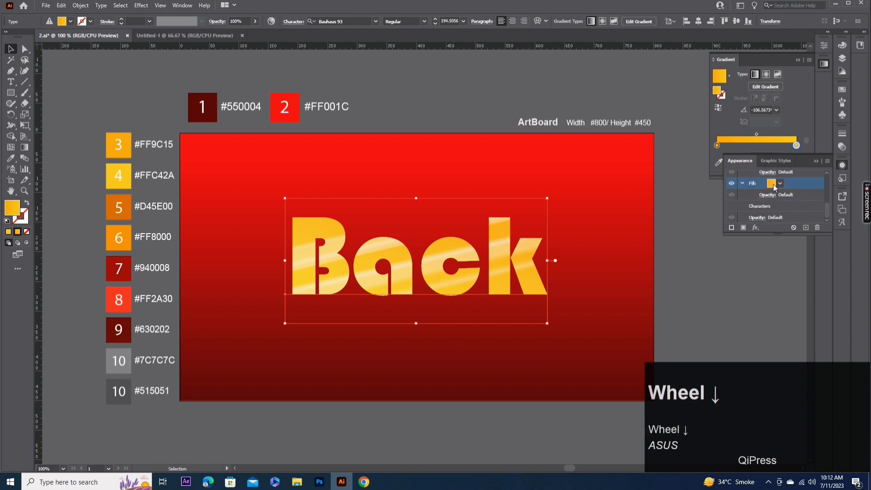
pyautogui.click(773, 184)
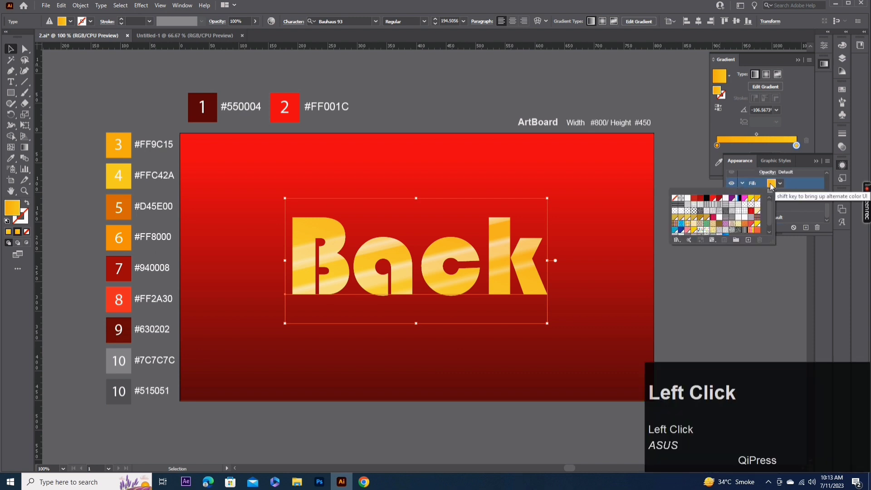
pyautogui.click(688, 199)
# - Add a Transform effect to the white fill with a vertical move of -2 px
pyautogui.click(755, 227)
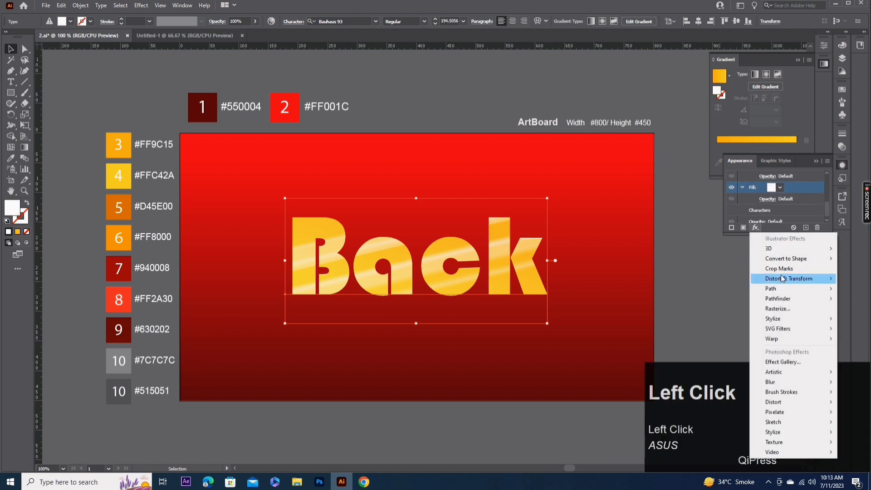
pyautogui.moveTo(790, 279)
pyautogui.click(694, 309)
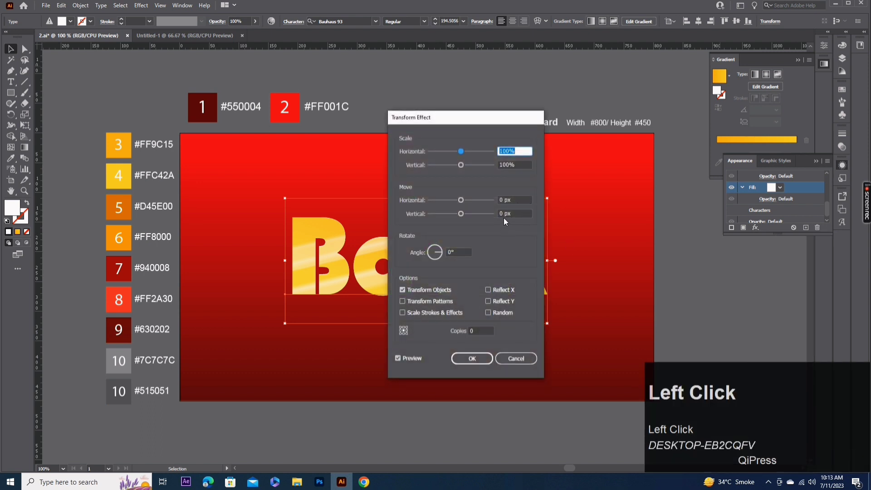
pyautogui.doubleClick(497, 213)
pyautogui.write('-2')
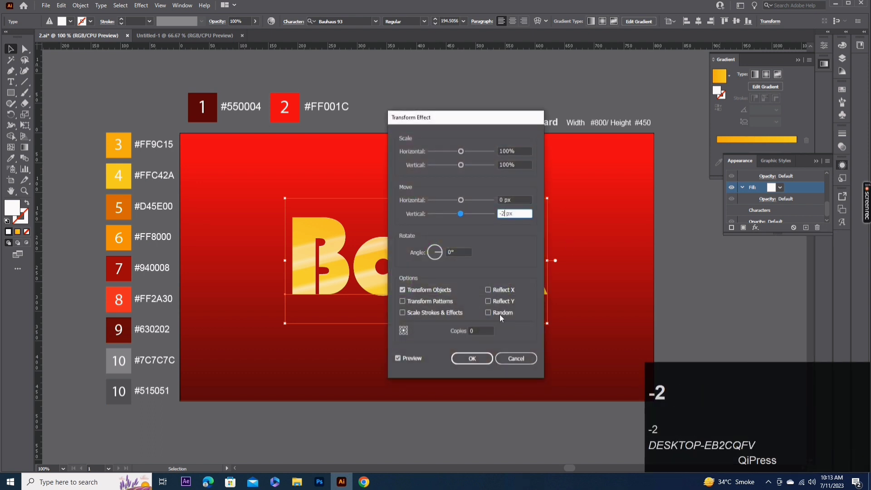
pyautogui.click(472, 359)
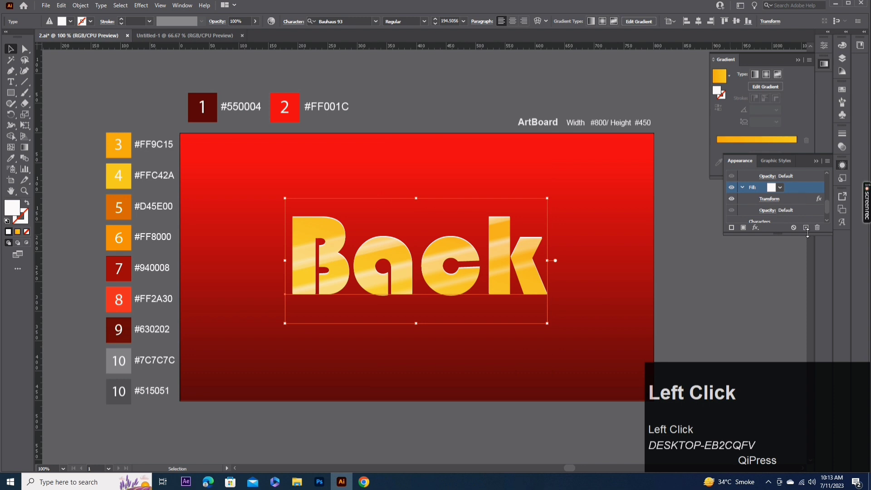
# - Duplicate the white fill and give the lowest copy a gradient from #D45E00 to #FF8000 by sampling swatches 5 and 6
pyautogui.scroll(-1, 794, 201)
pyautogui.click(786, 189)
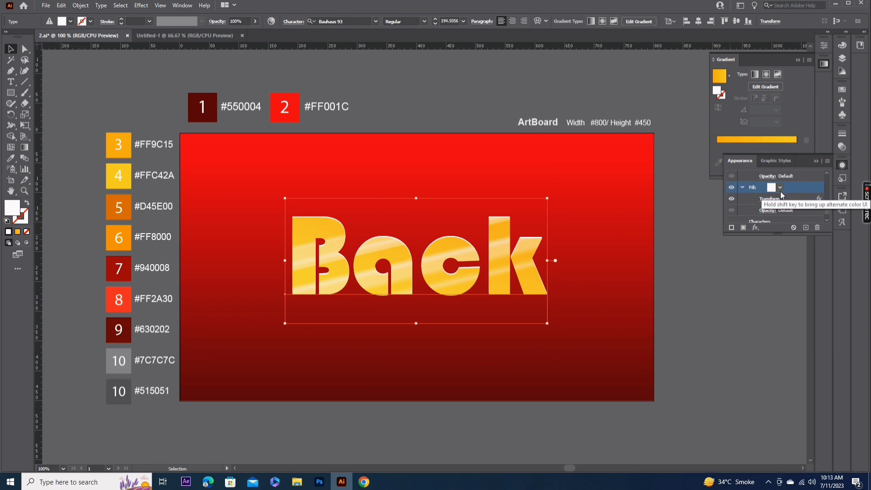
pyautogui.click(790, 139)
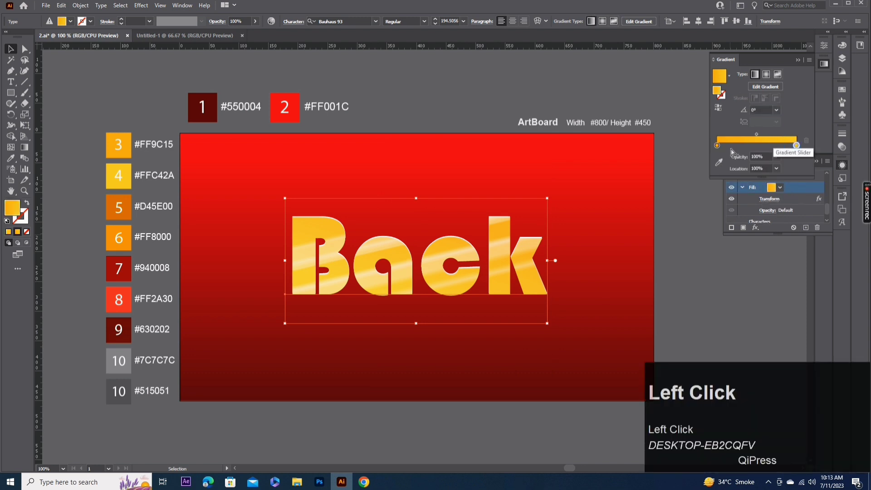
pyautogui.click(717, 146)
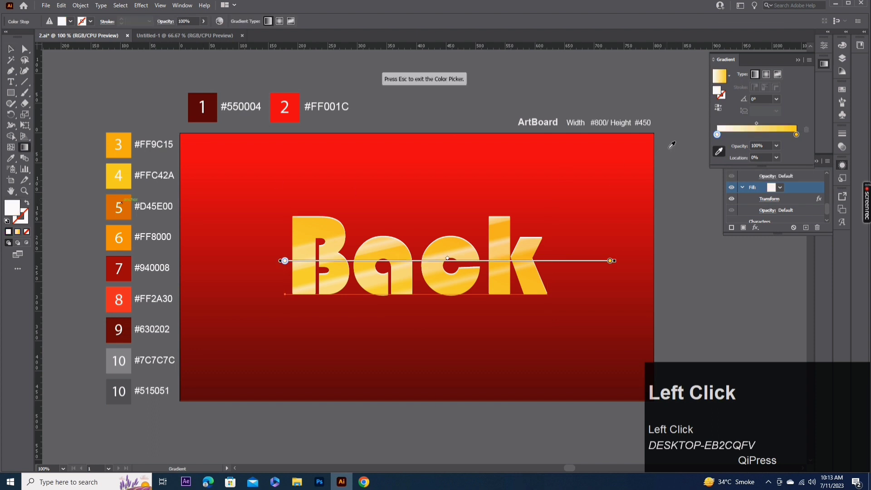
pyautogui.click(128, 199)
pyautogui.click(797, 135)
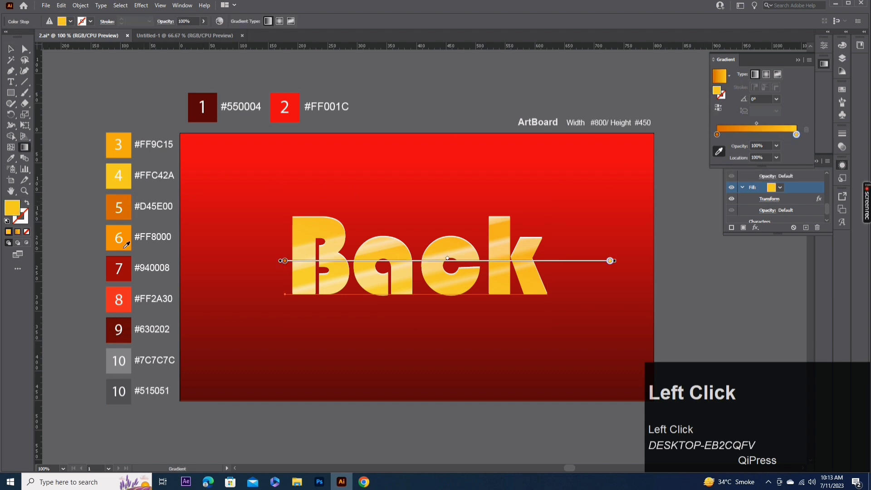
pyautogui.click(129, 233)
# - Redirect the dark orange gradient down across the text at about -96.3° and reverse its colors
pyautogui.click(721, 151)
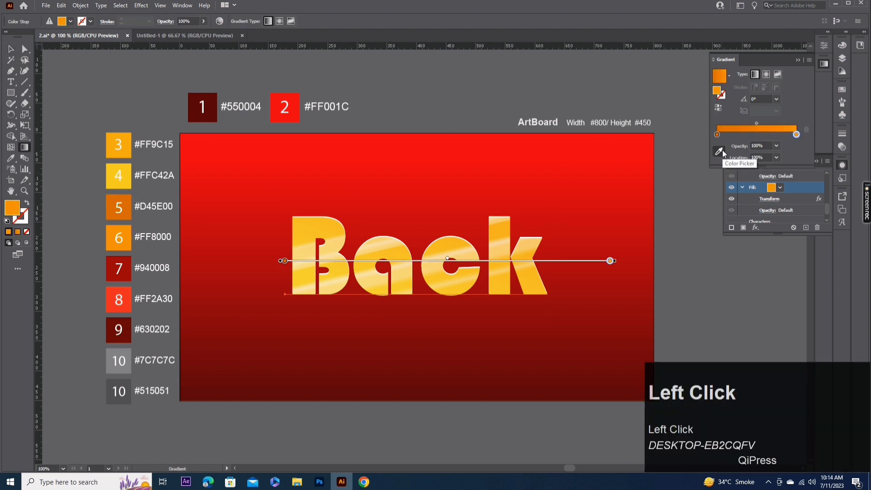
pyautogui.moveTo(458, 201); pyautogui.dragTo(440, 322)
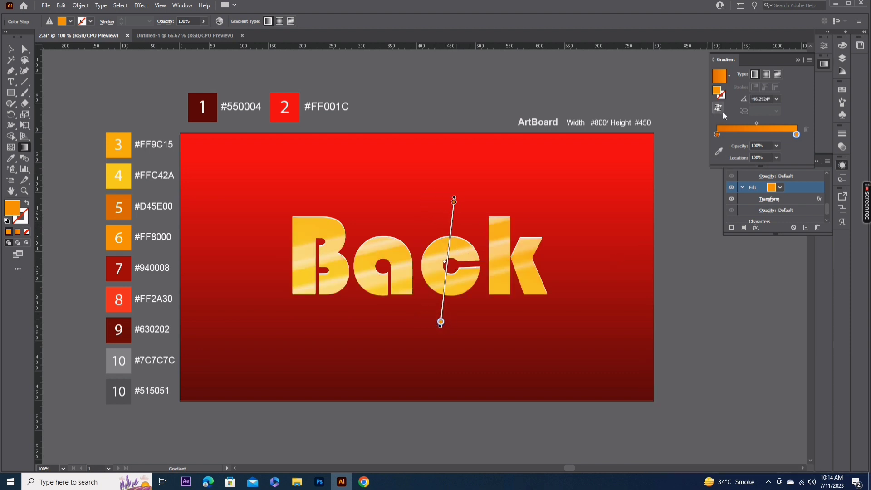
pyautogui.click(721, 110)
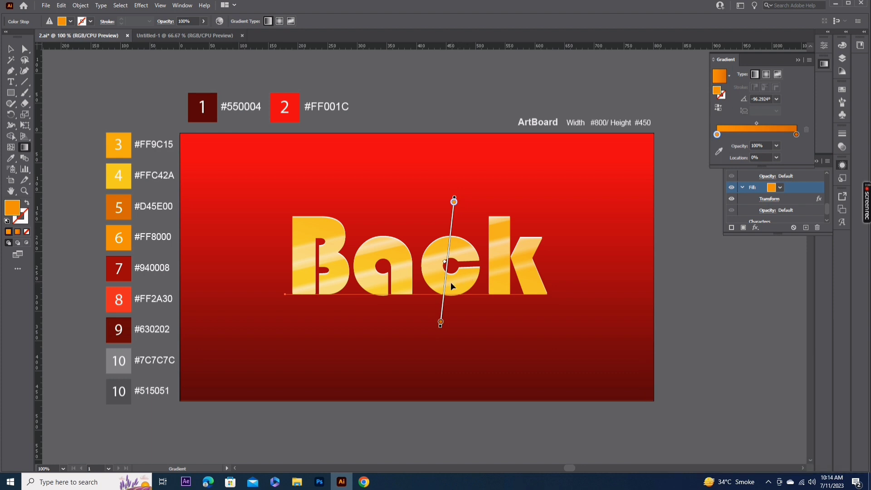
# - Set the vertical move of the dark orange fill's Transform effect to 4 px
pyautogui.click(764, 188)
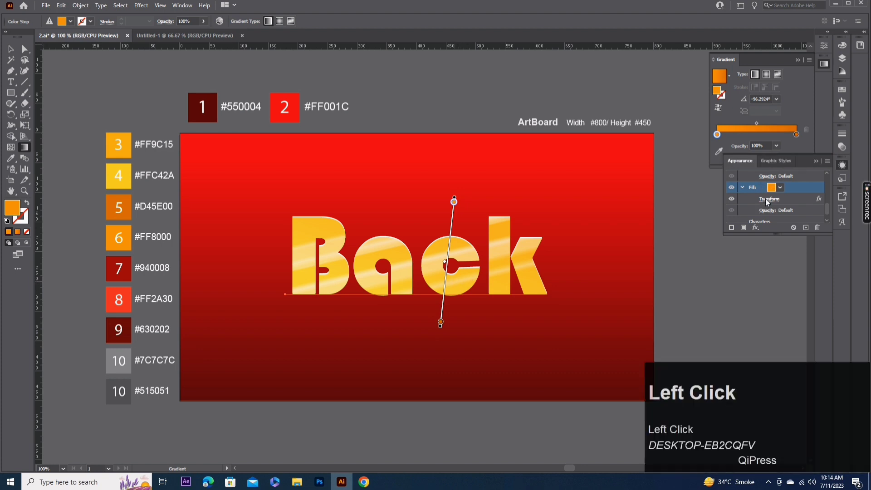
pyautogui.click(768, 199)
pyautogui.click(505, 213)
pyautogui.write('4')
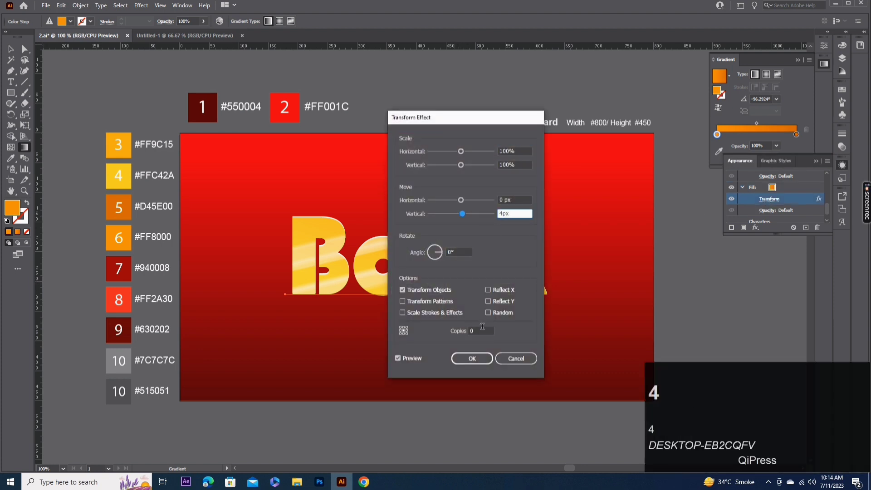
pyautogui.click(474, 357)
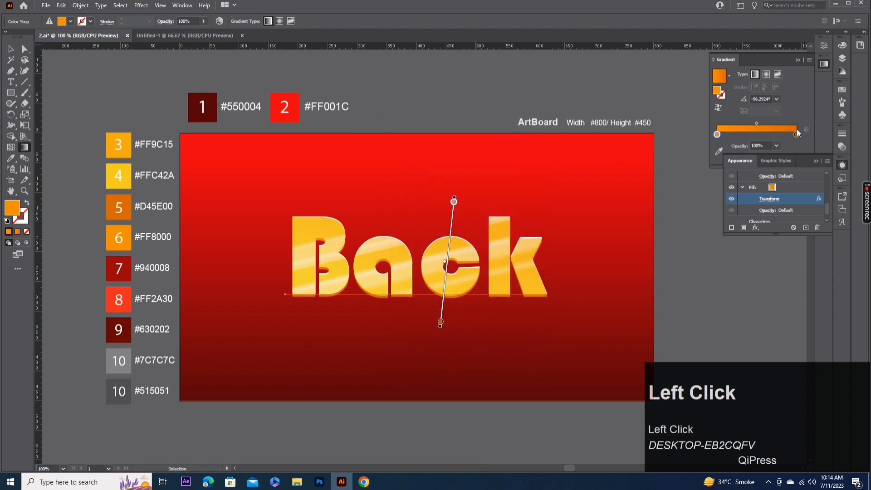
# - Duplicate the dark orange fill and make the lowest copy solid black
pyautogui.click(797, 187)
pyautogui.click(806, 227)
pyautogui.scroll(-1, 784, 186)
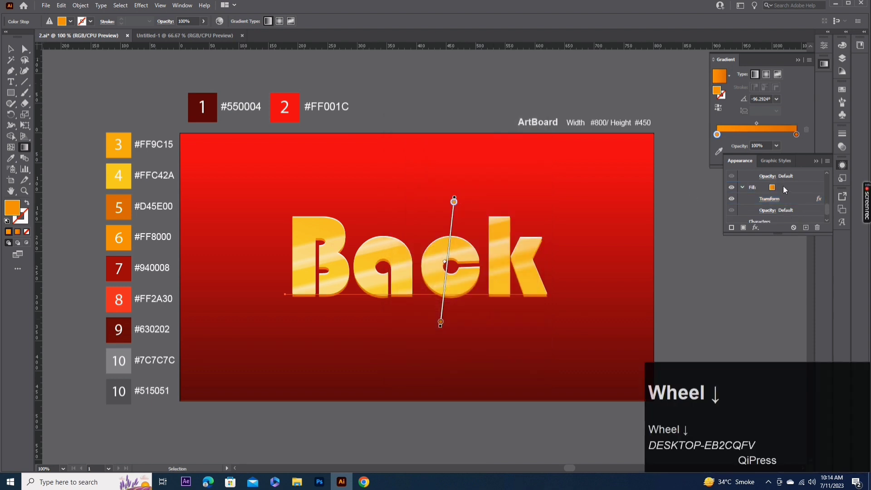
pyautogui.click(785, 186)
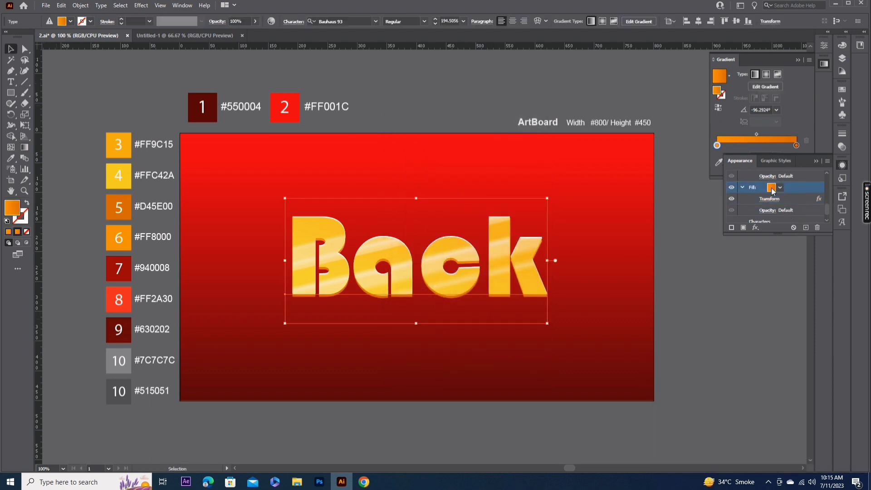
pyautogui.click(773, 187)
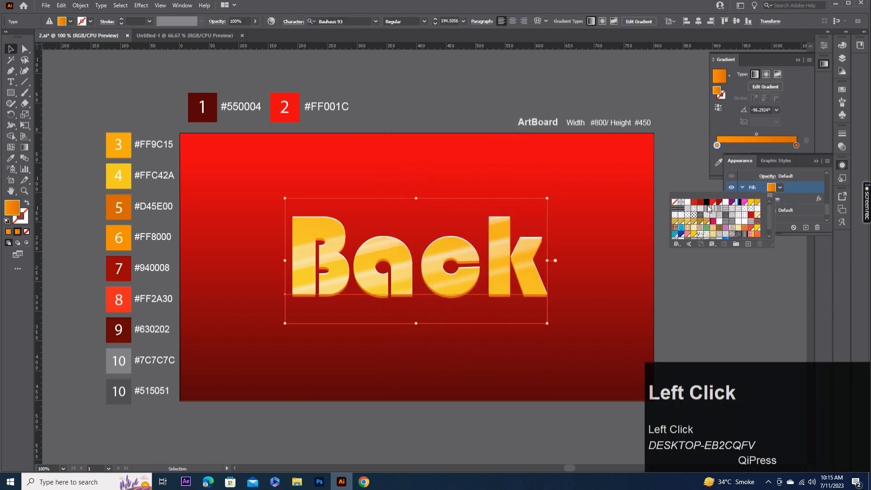
pyautogui.click(708, 208)
# - Set the vertical move of the black fill's Transform effect to 8 px
pyautogui.click(788, 198)
pyautogui.click(770, 200)
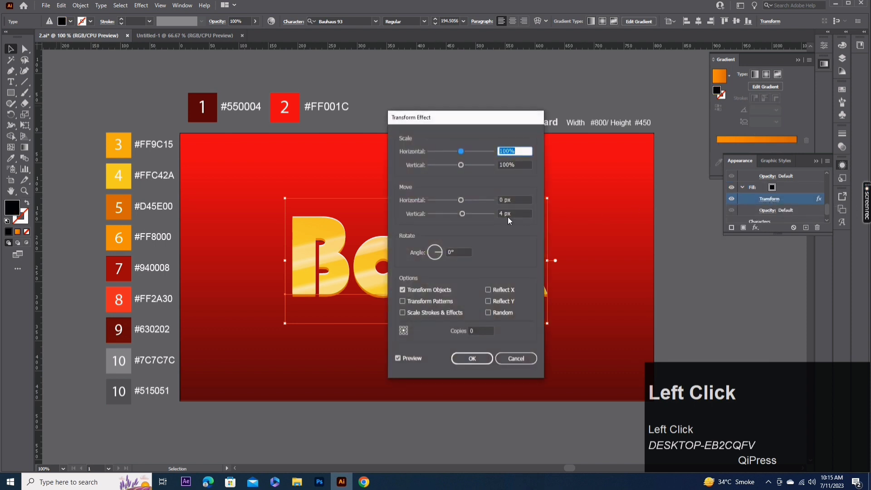
pyautogui.doubleClick(495, 215)
pyautogui.write('8')
pyautogui.click(471, 354)
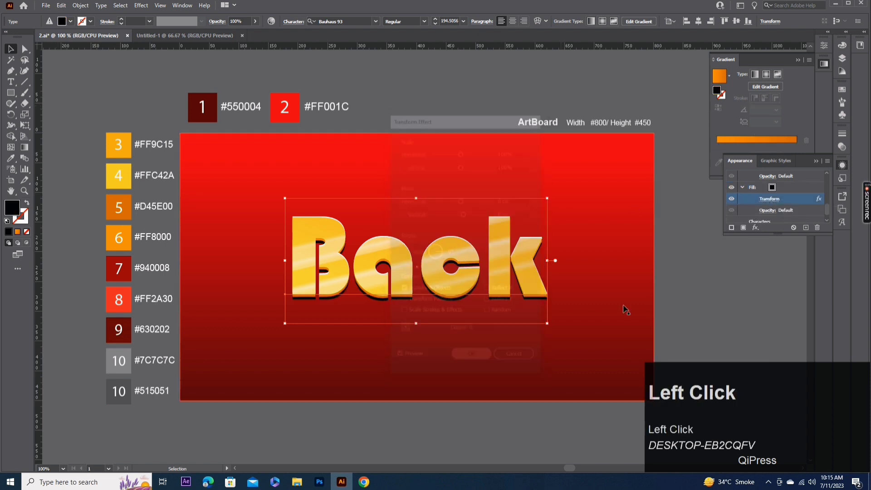
# - Set the black fill's opacity to 30% and its blending mode to Overlay
pyautogui.scroll(-1, 789, 181)
pyautogui.click(768, 195)
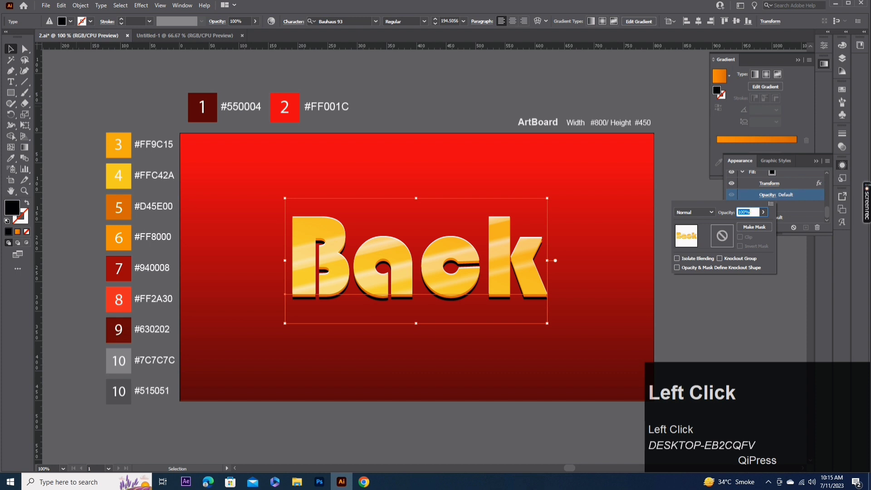
pyautogui.write('30')
pyautogui.click(694, 212)
pyautogui.click(694, 295)
# - Duplicate the black fill and remove the opacity setting and Transform effect from the lowest copy
pyautogui.click(786, 181)
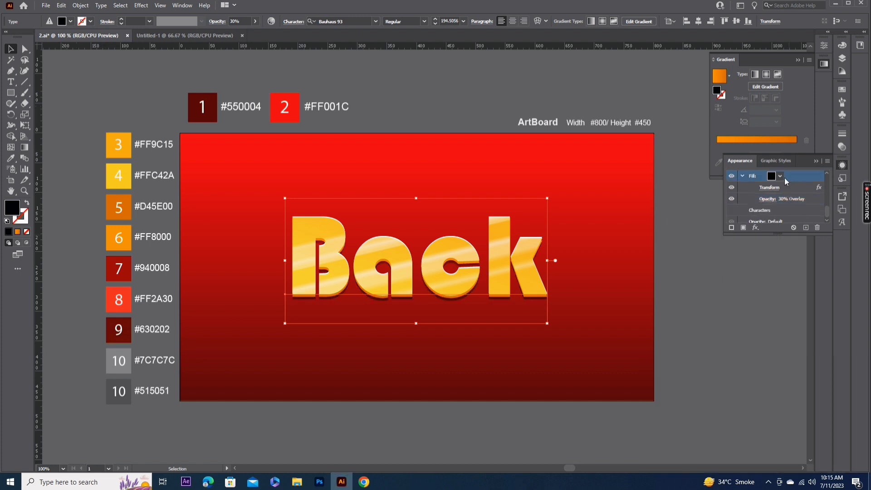
pyautogui.click(810, 199)
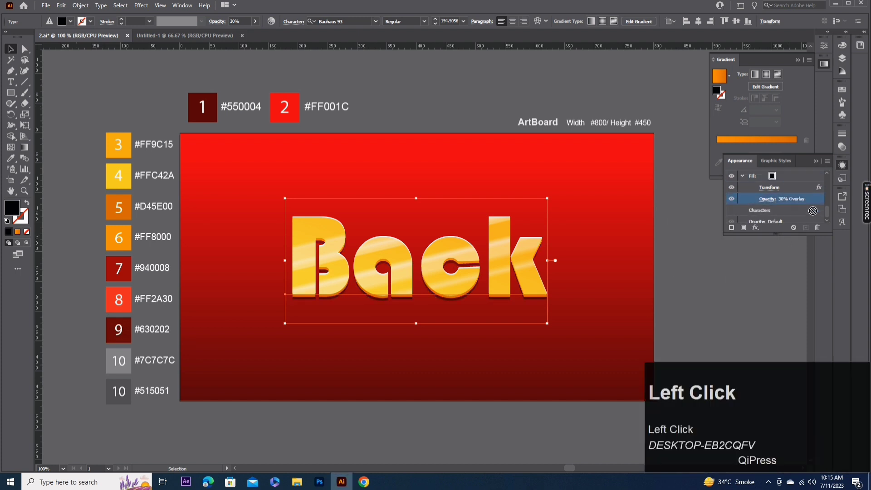
pyautogui.click(817, 227)
pyautogui.click(787, 191)
pyautogui.click(817, 227)
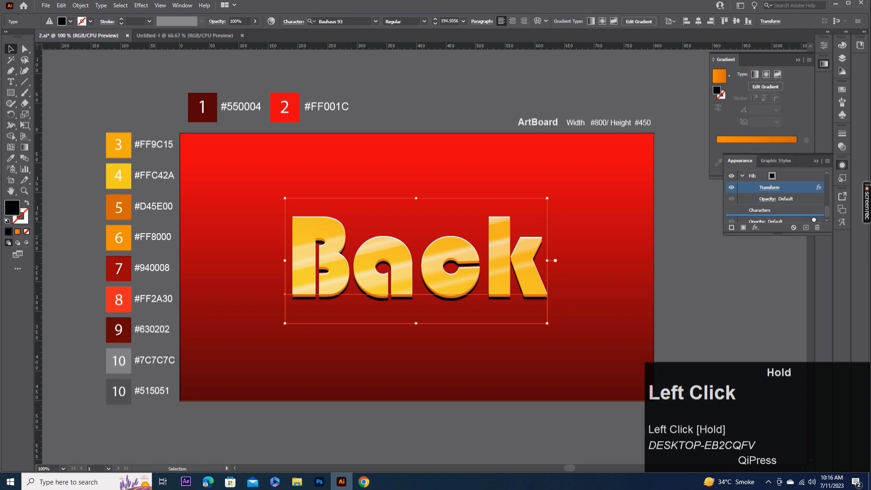
# - Give the lowest fill a gradient from #940008 to #FF2A30 by sampling swatches 7 and 8
pyautogui.click(772, 140)
pyautogui.click(719, 151)
pyautogui.click(128, 261)
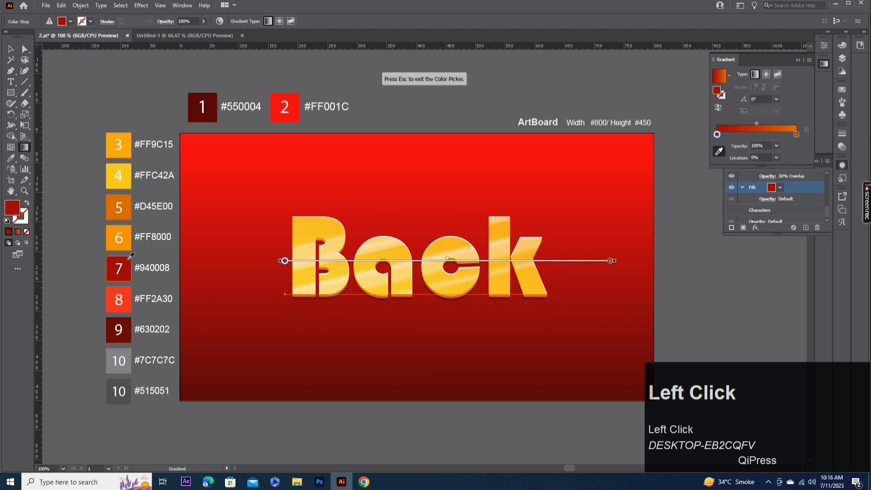
pyautogui.click(796, 134)
pyautogui.click(129, 293)
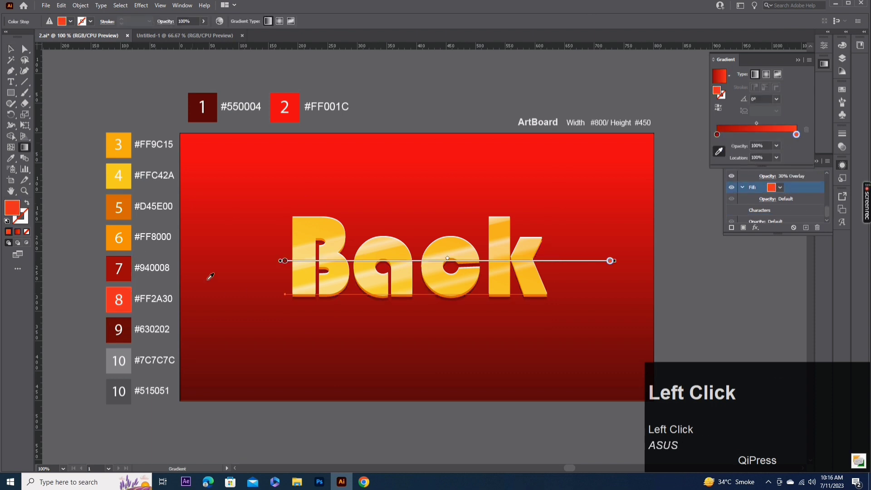
# - Add an Offset Path effect of 14 px to the red gradient fill
pyautogui.click(756, 227)
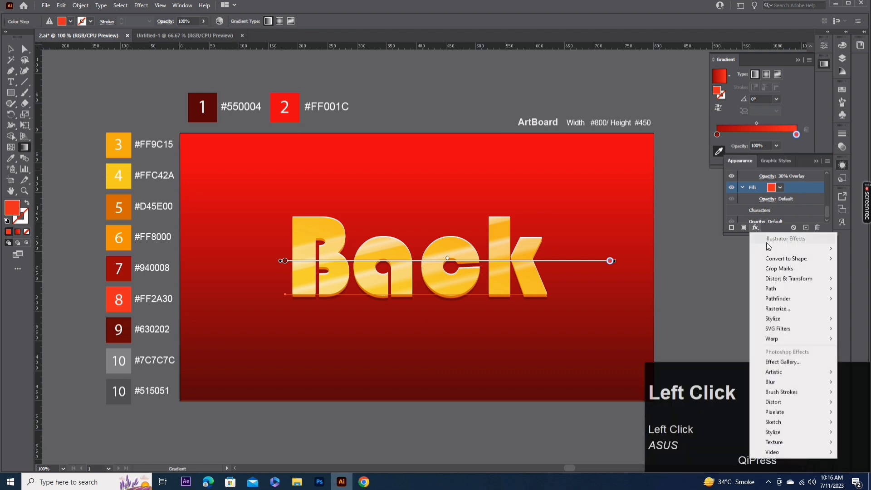
pyautogui.moveTo(780, 289)
pyautogui.click(730, 287)
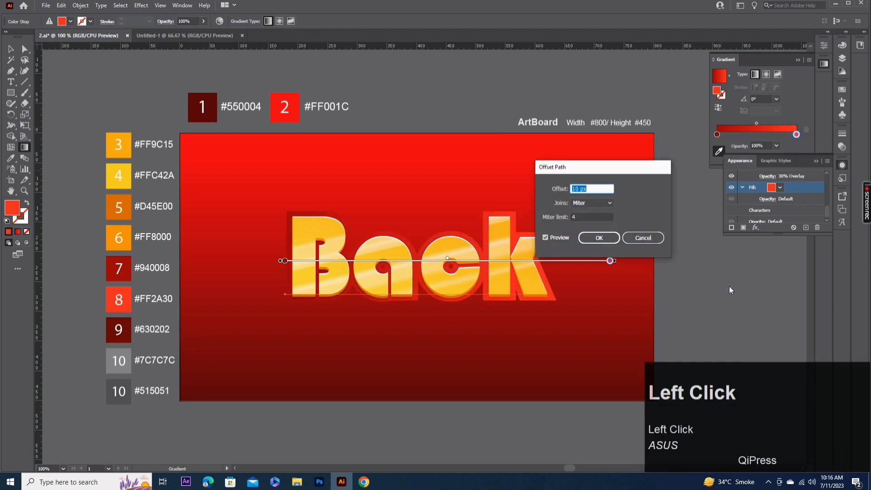
pyautogui.write('14')
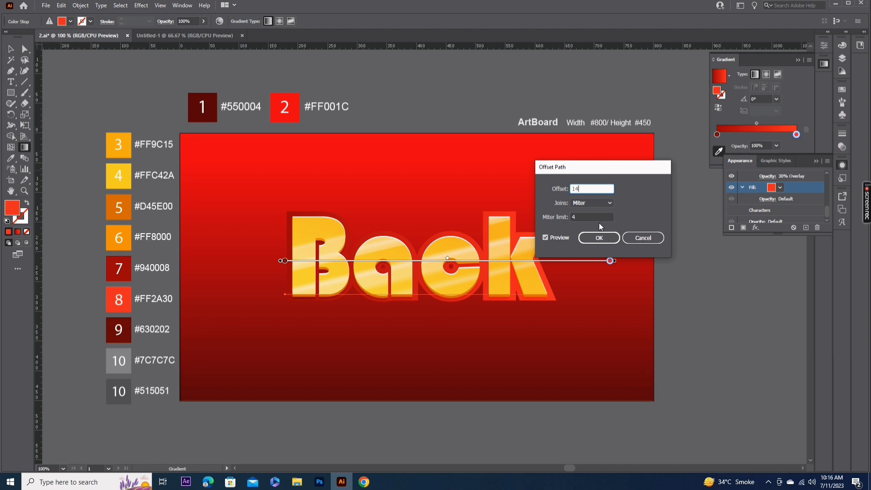
pyautogui.click(599, 238)
# - Redirect the red gradient down across the text at about -91.2° and reverse its colors
pyautogui.click(25, 147)
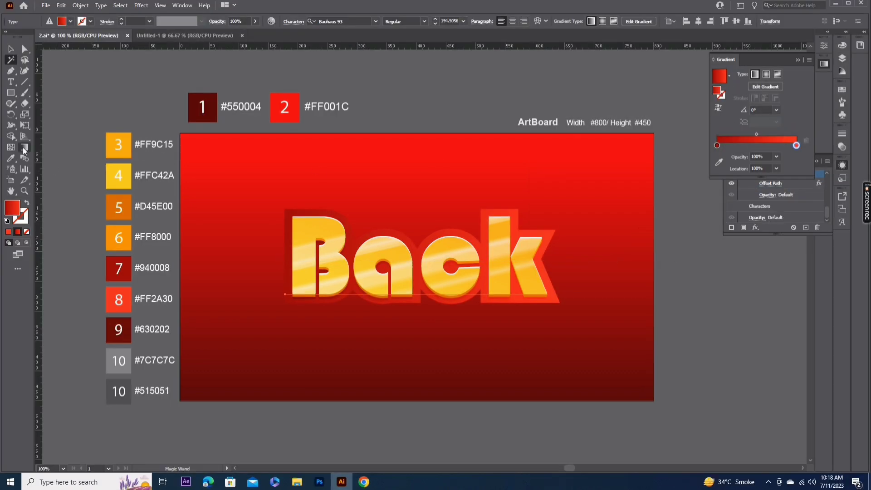
pyautogui.moveTo(447, 200); pyautogui.dragTo(446, 327)
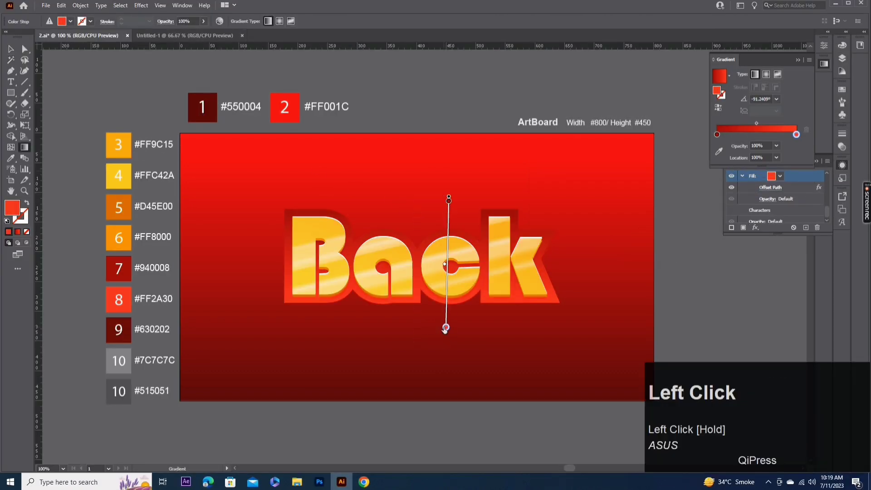
pyautogui.click(10, 49)
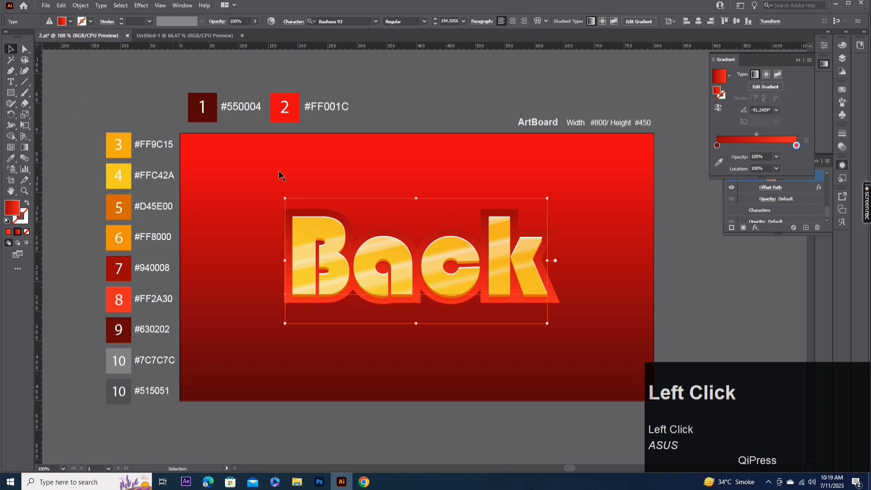
pyautogui.click(719, 109)
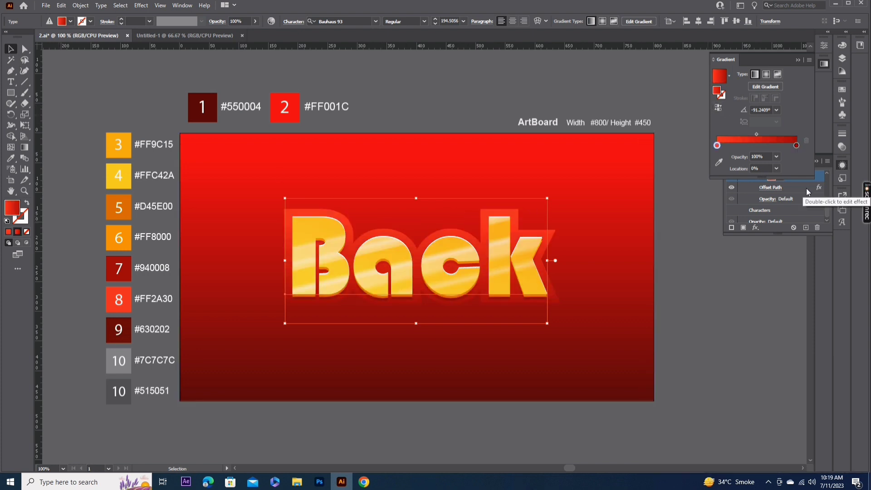
# - Change the lowest copy of the red gradient fill to solid white
pyautogui.click(800, 176)
pyautogui.scroll(-1, 781, 200)
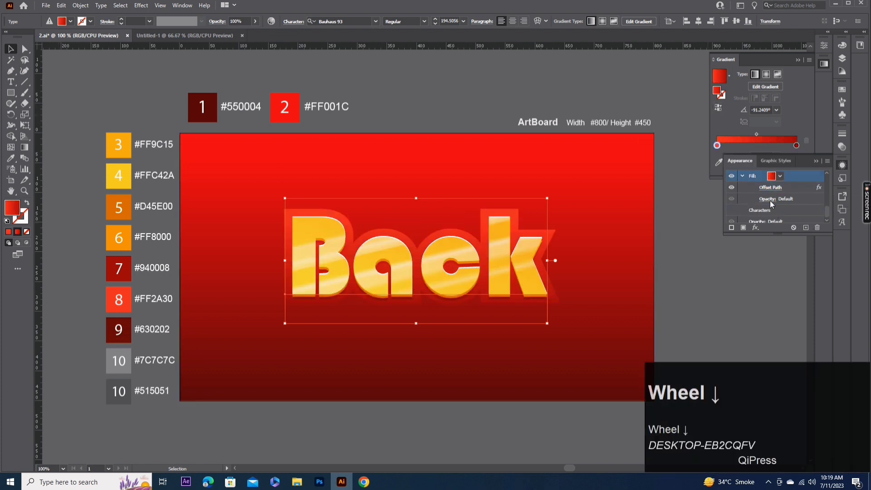
pyautogui.click(770, 177)
pyautogui.click(697, 192)
pyautogui.click(807, 193)
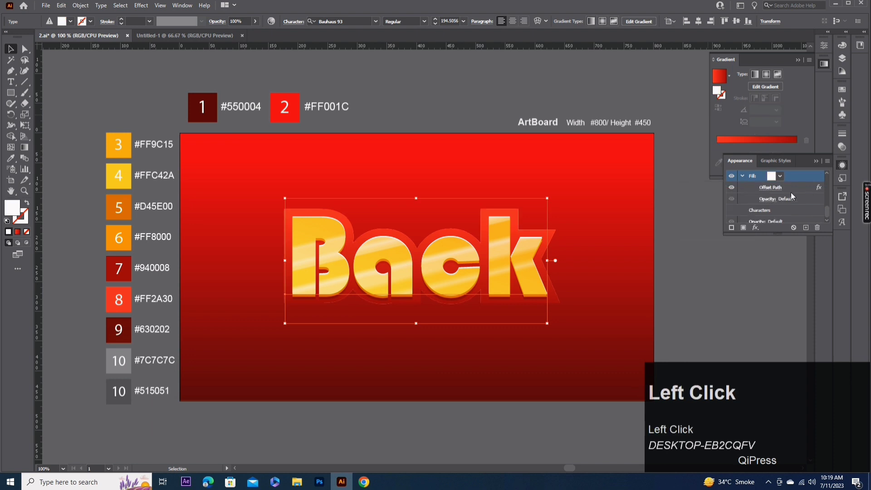
# - Add a Transform effect to the white fill with a vertical move of -2 px
pyautogui.click(776, 187)
pyautogui.click(613, 240)
pyautogui.click(756, 227)
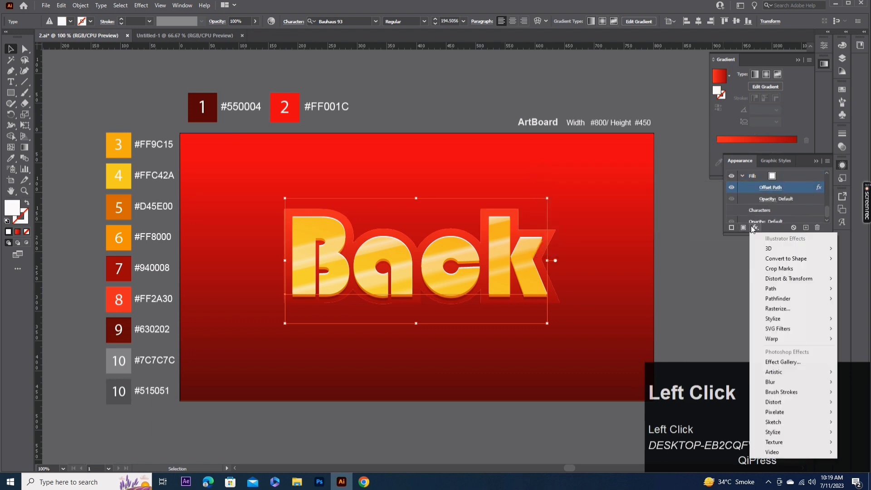
pyautogui.moveTo(777, 281)
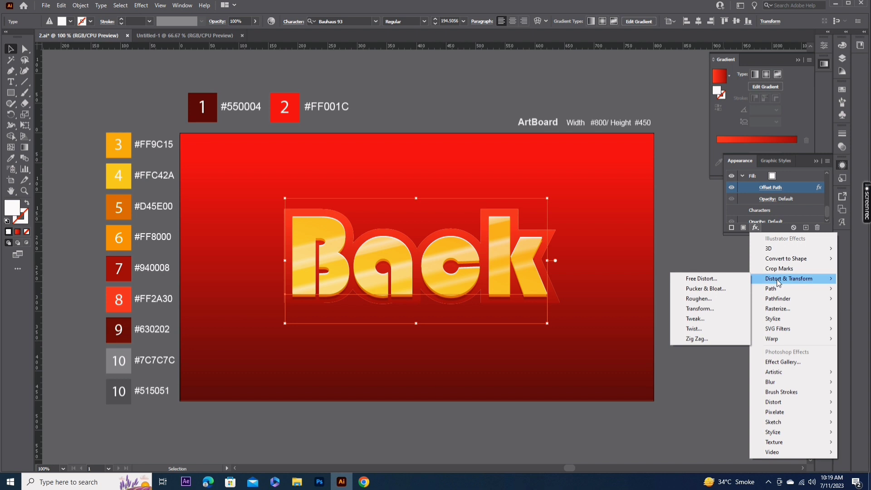
pyautogui.click(706, 307)
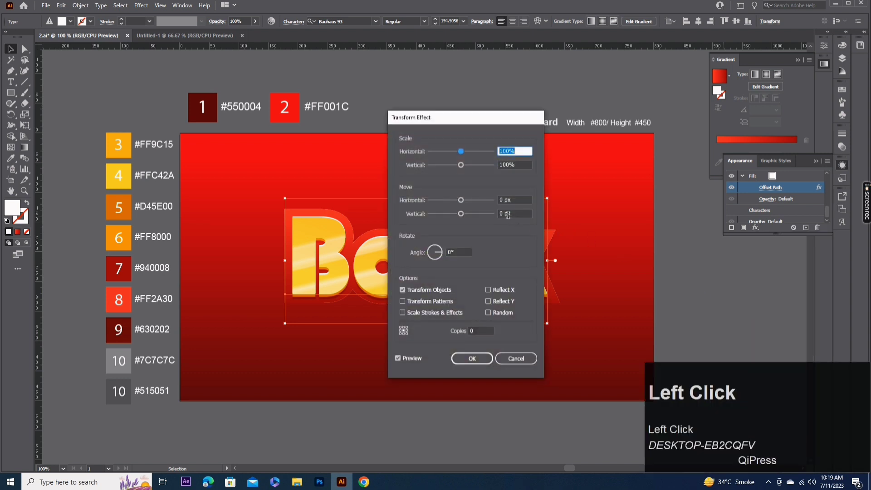
pyautogui.click(509, 216)
pyautogui.write('-')
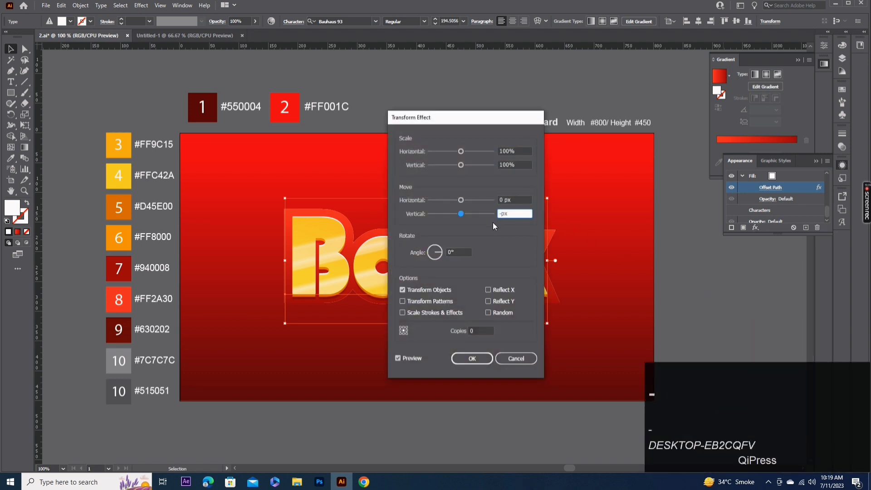
pyautogui.write('2')
pyautogui.click(472, 358)
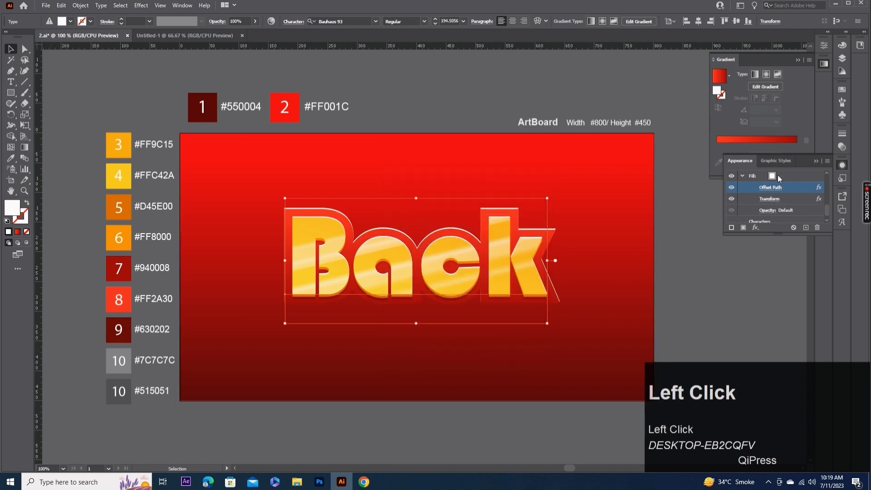
# - Duplicate the white fill and recolor the lowest copy #630202 by sampling swatch 9
pyautogui.click(792, 176)
pyautogui.click(806, 229)
pyautogui.scroll(-1, 792, 210)
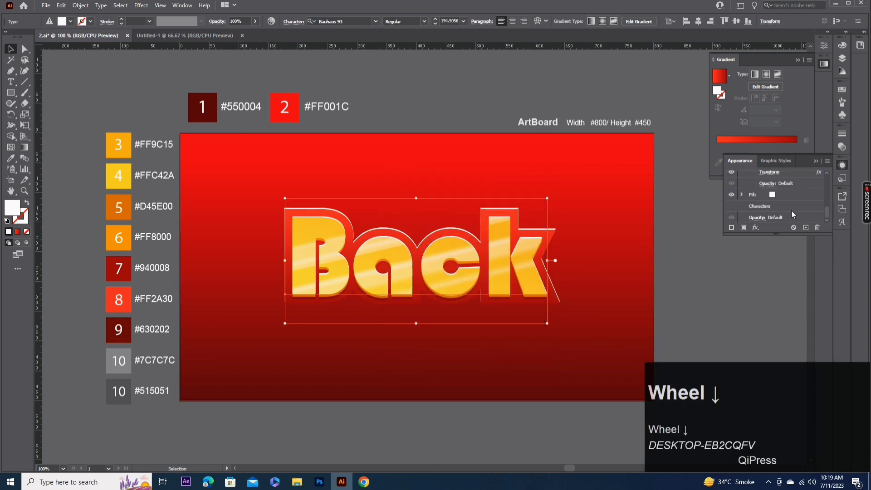
pyautogui.click(788, 195)
pyautogui.click(741, 196)
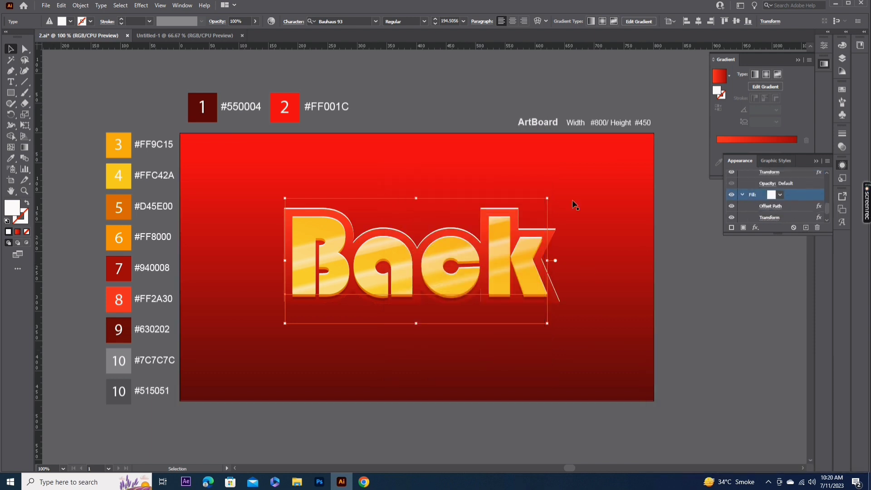
pyautogui.click(11, 158)
pyautogui.click(119, 329)
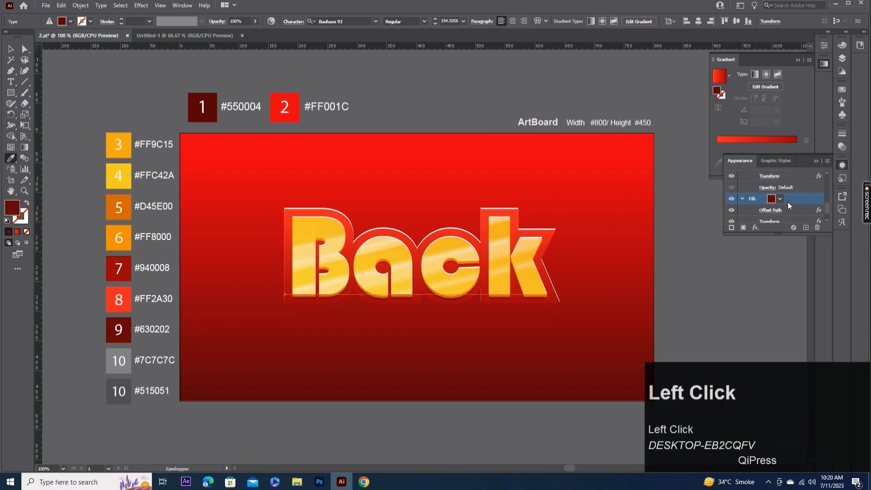
# - Set the vertical move in the dark red fill's Transform effect to 7 px
pyautogui.scroll(1, 790, 202)
pyautogui.scroll(-1, 790, 202)
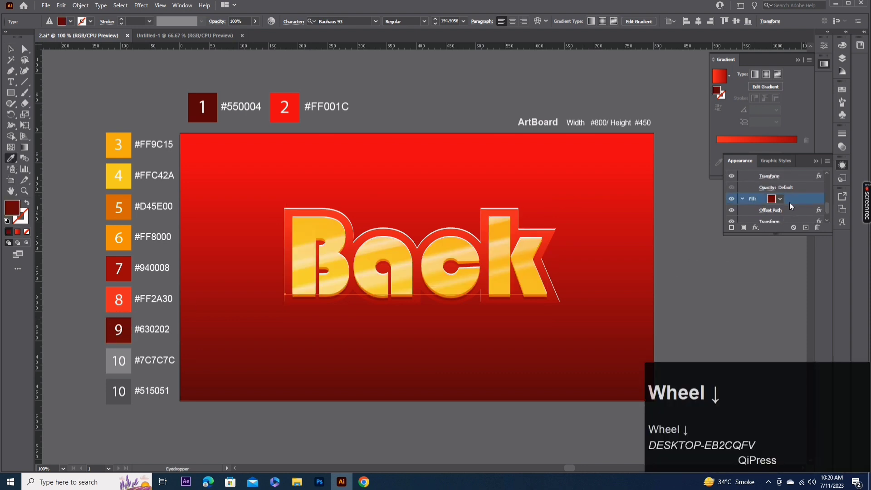
pyautogui.click(777, 211)
pyautogui.click(643, 236)
pyautogui.scroll(-1, 791, 207)
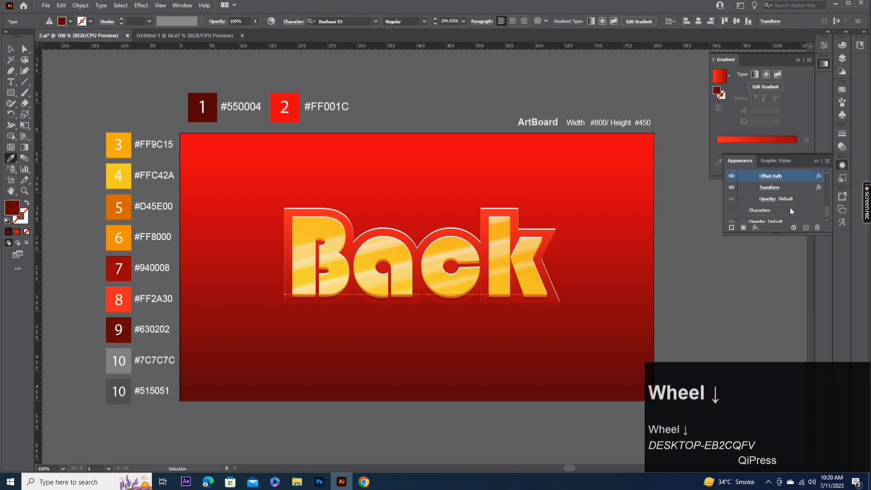
pyautogui.click(769, 190)
pyautogui.click(769, 190)
pyautogui.moveTo(505, 214); pyautogui.dragTo(492, 214)
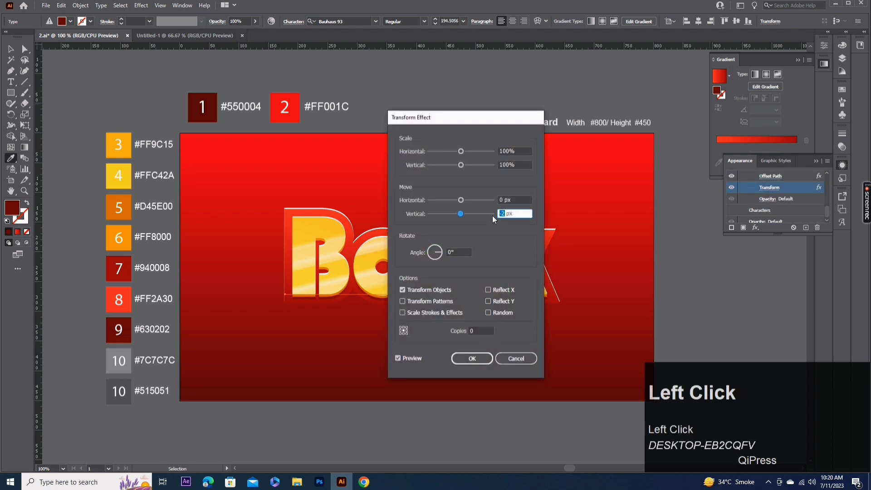
pyautogui.write('7')
pyautogui.click(472, 359)
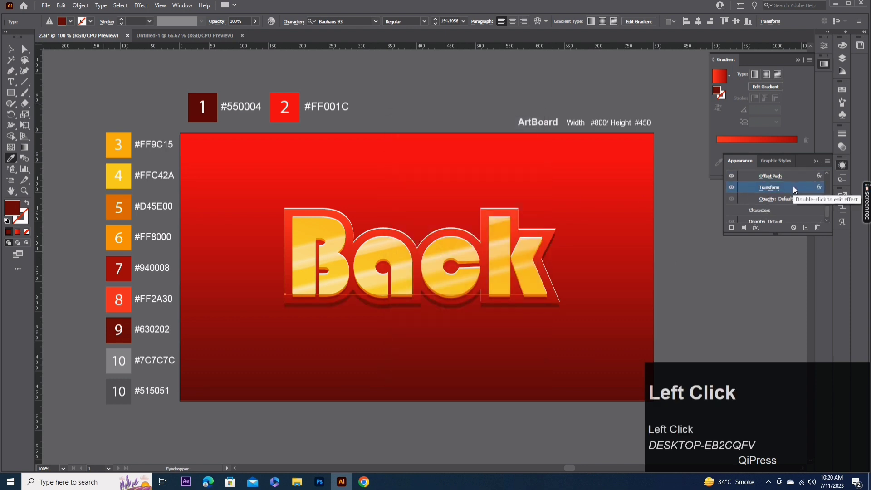
# - Duplicate the dark red fill and change the lowest copy to black
pyautogui.scroll(1, 794, 200)
pyautogui.click(741, 201)
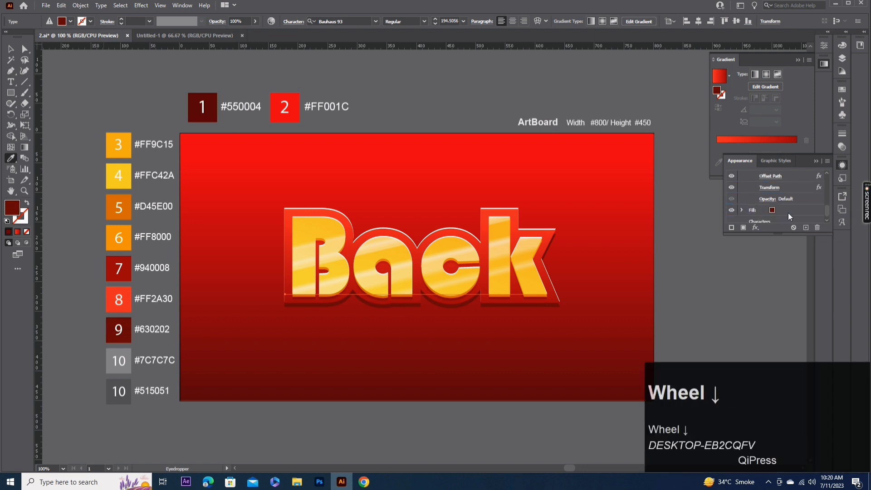
pyautogui.scroll(-1, 781, 204)
pyautogui.click(742, 196)
pyautogui.click(777, 195)
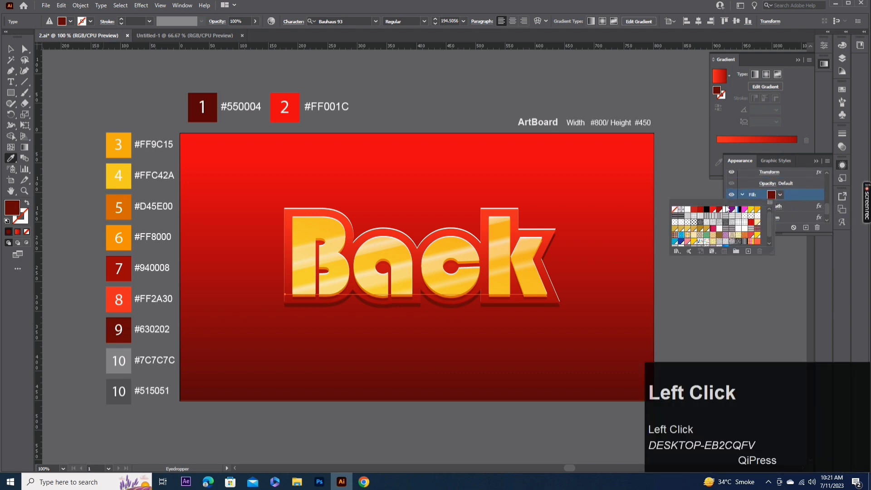
pyautogui.click(705, 208)
# - Set the black fill's Offset Path to 12 px and its Transform vertical move to 10 px
pyautogui.click(774, 210)
pyautogui.write('12')
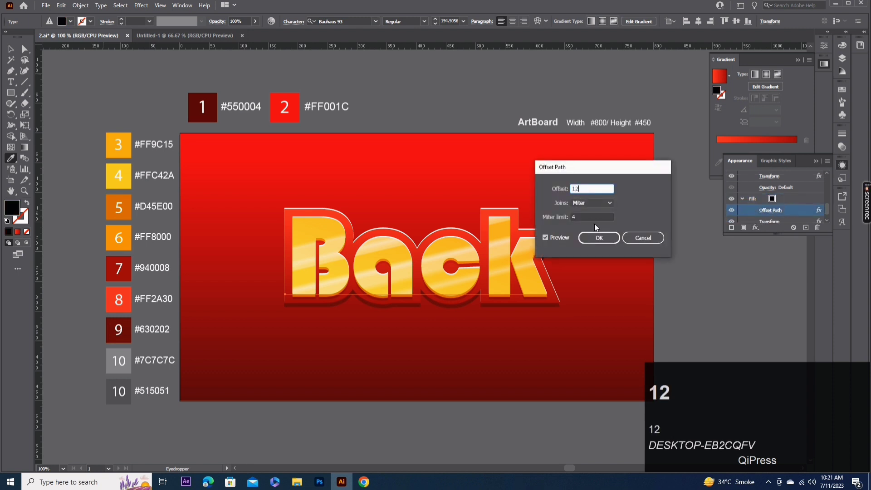
pyautogui.click(598, 238)
pyautogui.scroll(-1, 781, 204)
pyautogui.click(770, 188)
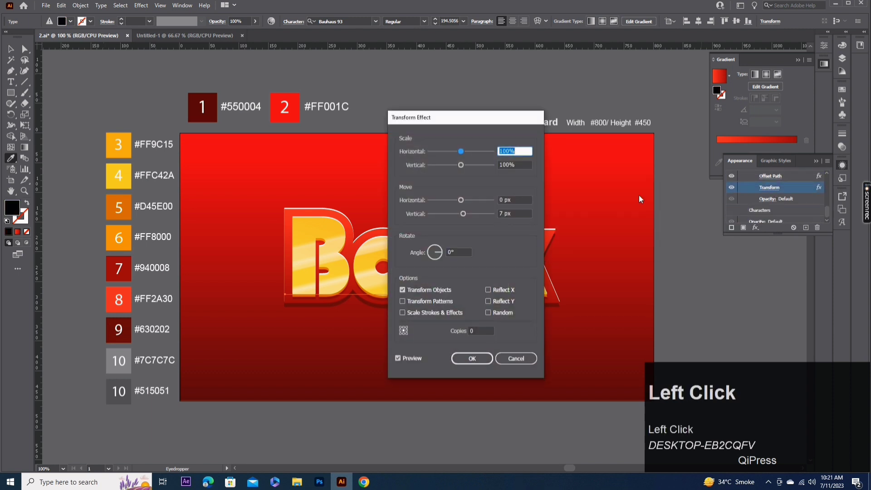
pyautogui.click(503, 214)
pyautogui.write('10')
pyautogui.click(484, 359)
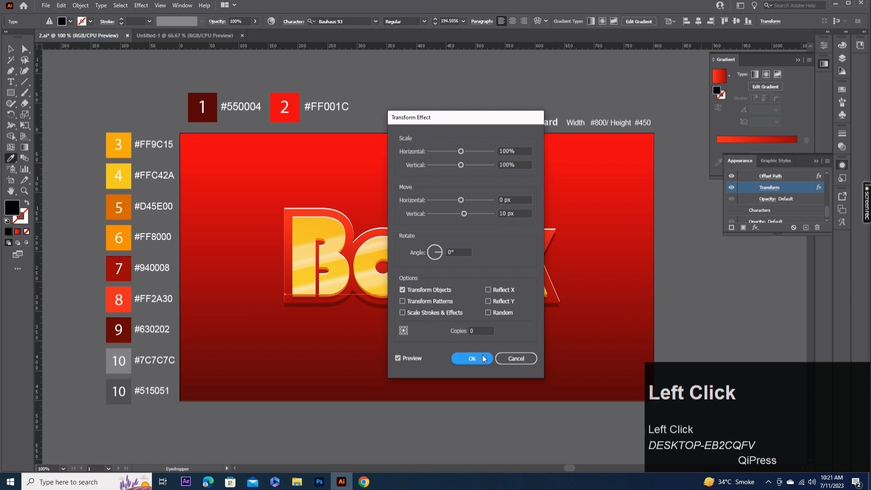
# - Add a Gaussian Blur effect with a radius of 23 pixels to the black fill
pyautogui.click(756, 228)
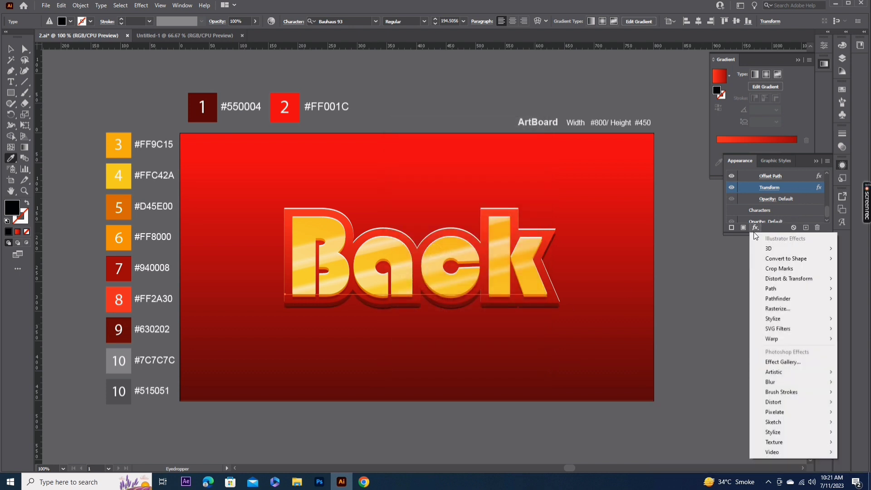
pyautogui.moveTo(777, 382)
pyautogui.click(739, 381)
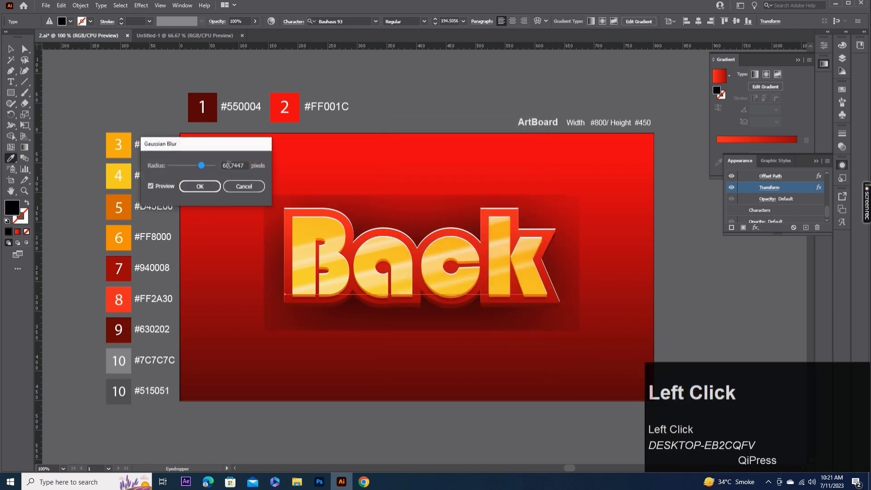
pyautogui.moveTo(246, 165); pyautogui.dragTo(207, 169)
pyautogui.write('23')
pyautogui.click(214, 185)
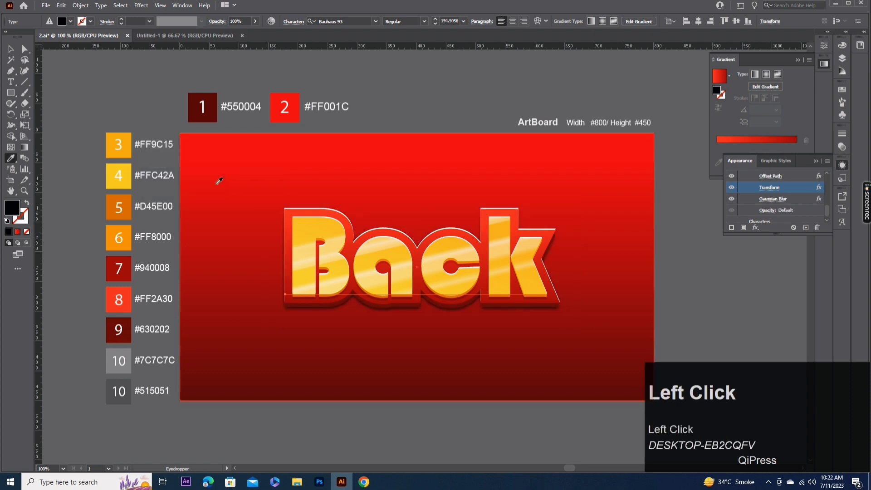
# - Duplicate the blurred black fill and switch the lowest copy to a linear gradient
pyautogui.scroll(2, 807, 194)
pyautogui.click(792, 200)
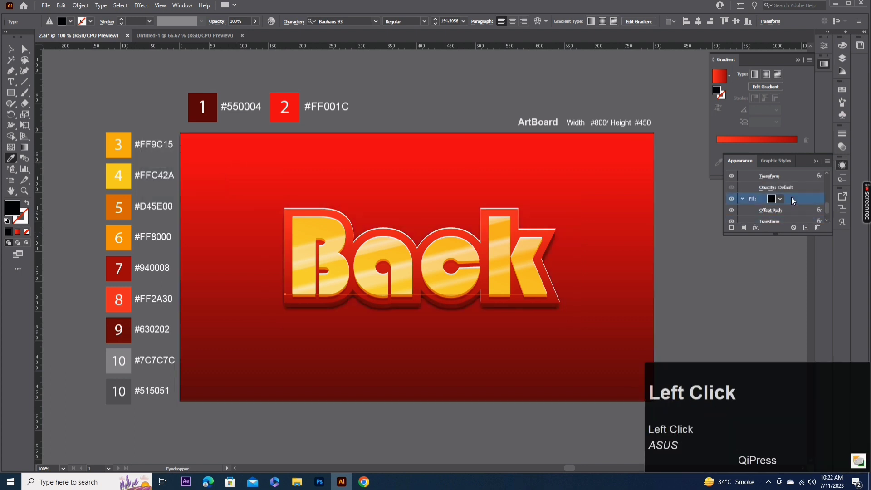
pyautogui.click(805, 229)
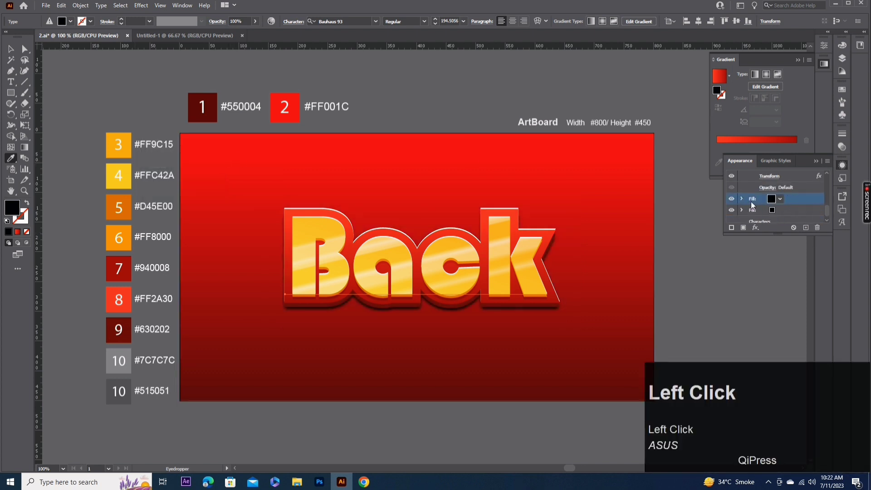
pyautogui.click(785, 211)
pyautogui.click(741, 210)
pyautogui.scroll(-1, 782, 202)
pyautogui.click(770, 177)
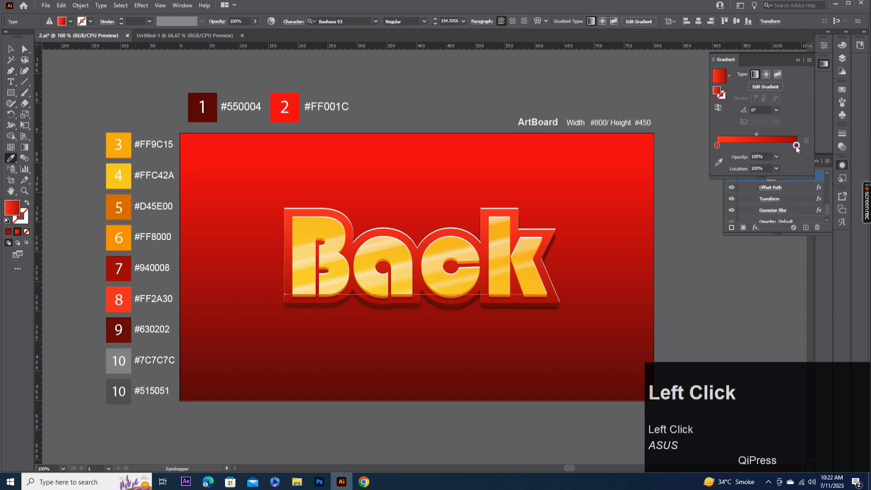
# - Set the gradient's end stop to white and sample #7C7C7C for its start stop
pyautogui.doubleClick(797, 135)
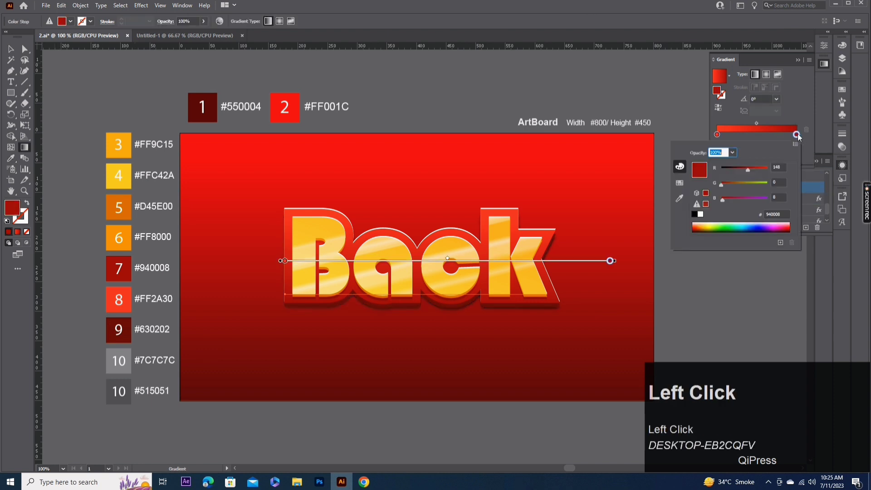
pyautogui.click(701, 216)
pyautogui.click(717, 135)
pyautogui.click(719, 151)
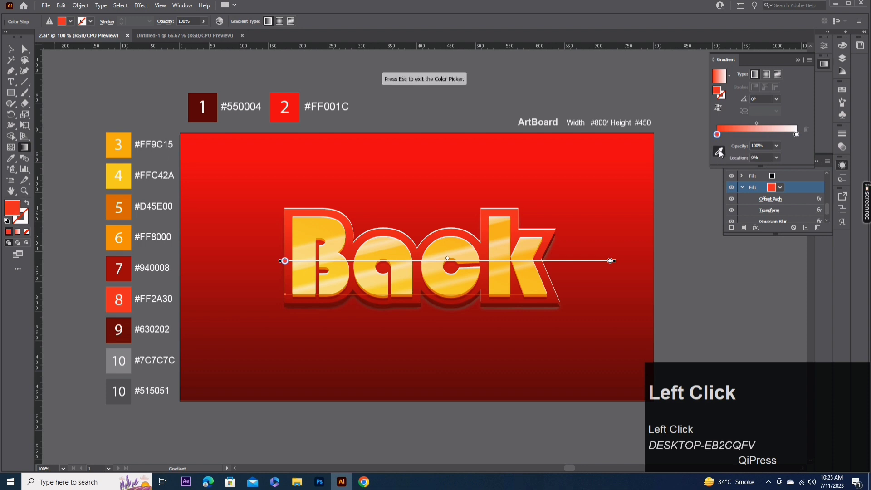
pyautogui.click(132, 351)
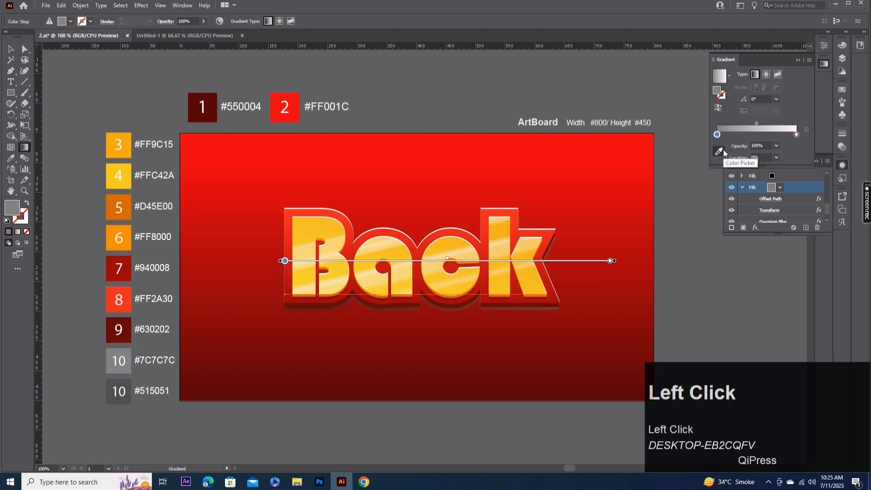
pyautogui.moveTo(448, 203); pyautogui.dragTo(447, 325)
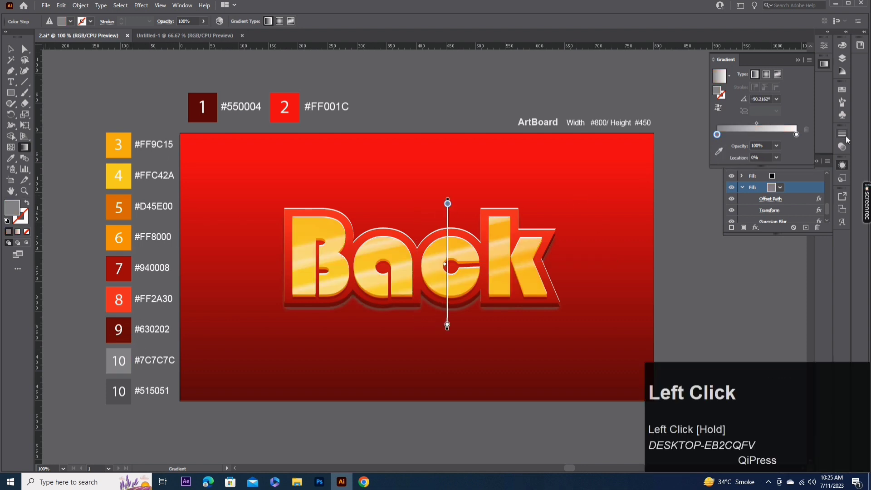
pyautogui.click(796, 134)
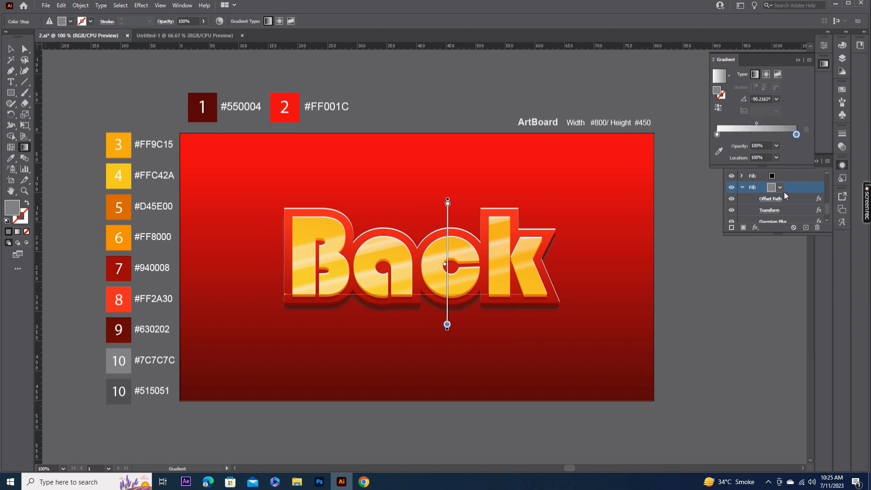
pyautogui.hotkey('ctrl', 'z')
pyautogui.hotkey('ctrl', 'z')
# - Direct the grey-to-white gradient upward across the text at 90° and set that fill's Offset Path to 27 px
pyautogui.moveTo(418, 328); pyautogui.dragTo(421, 199)
pyautogui.click(770, 199)
pyautogui.click(770, 198)
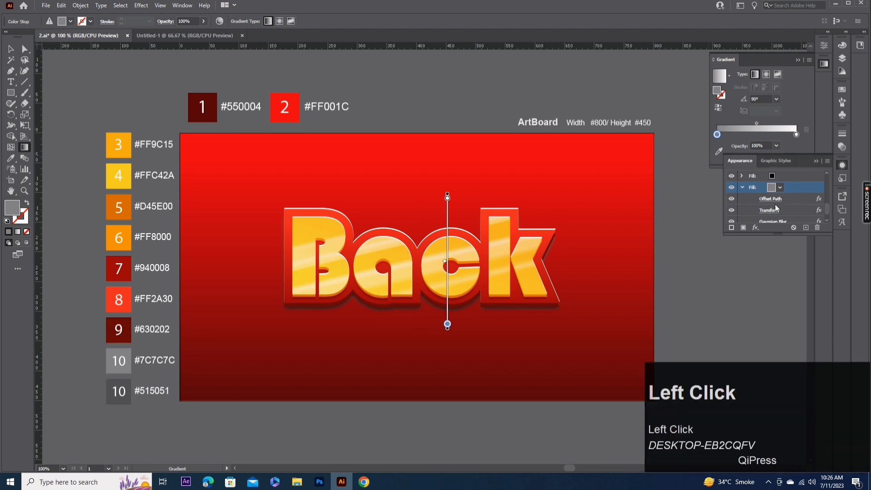
pyautogui.write('27')
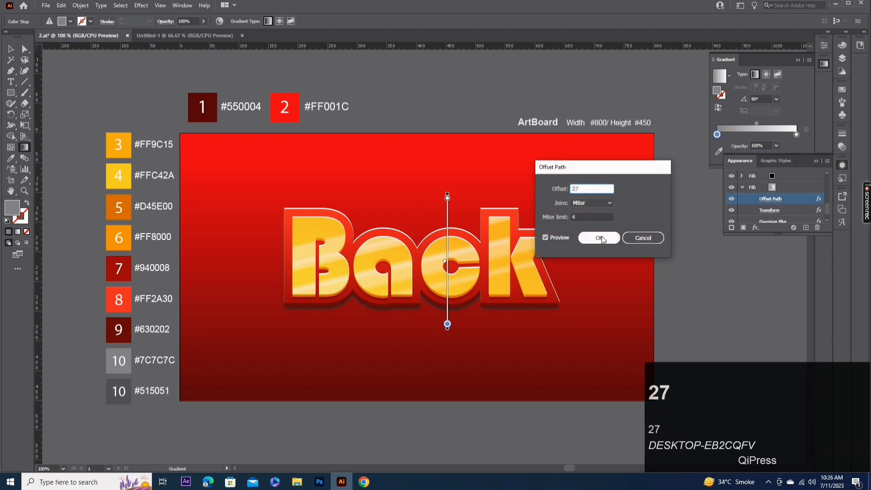
pyautogui.click(599, 238)
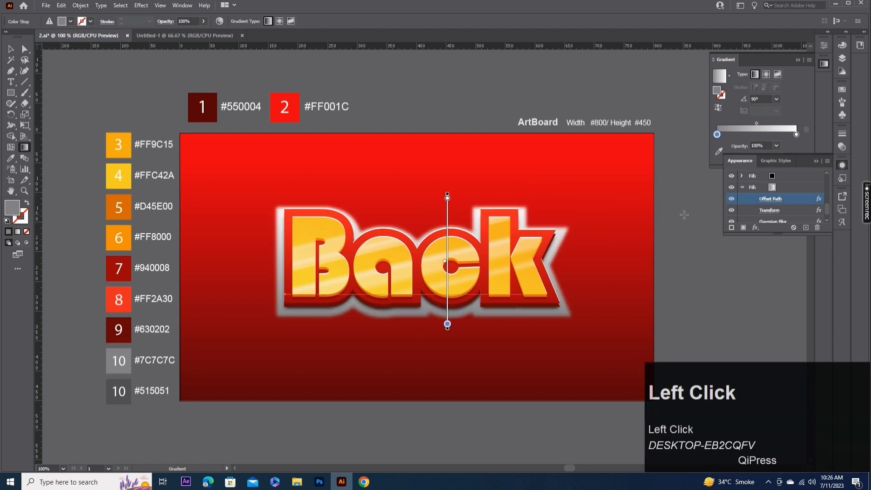
# - Set the vertical move in the grey-to-white fill's Transform effect to 5 px
pyautogui.click(775, 212)
pyautogui.moveTo(507, 213); pyautogui.dragTo(494, 217)
pyautogui.write('5')
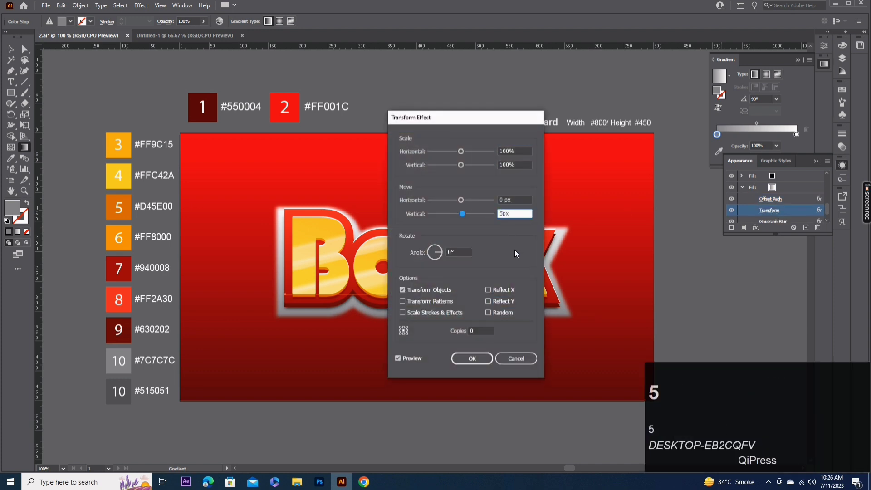
pyautogui.click(472, 359)
# - Remove the Gaussian Blur effect from the grey-to-white gradient fill
pyautogui.scroll(-2, 794, 200)
pyautogui.click(796, 188)
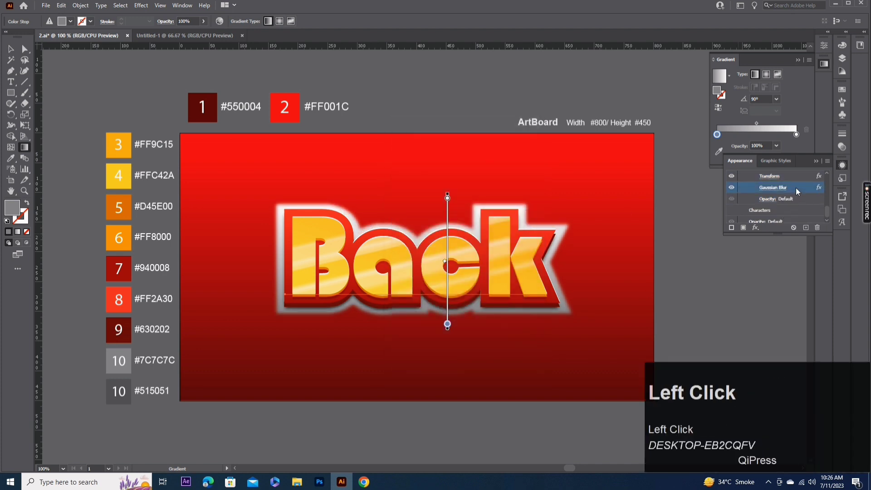
pyautogui.moveTo(796, 188); pyautogui.dragTo(817, 227)
pyautogui.scroll(2, 792, 190)
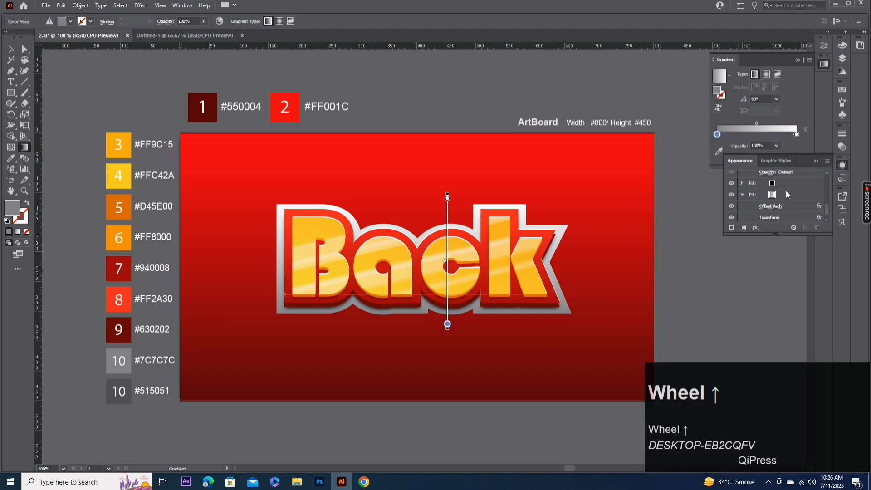
# - Duplicate the grey-to-white gradient fill and recolour the lowest copy solid white
pyautogui.click(786, 193)
pyautogui.scroll(-2, 780, 203)
pyautogui.scroll(2, 774, 203)
pyautogui.click(742, 199)
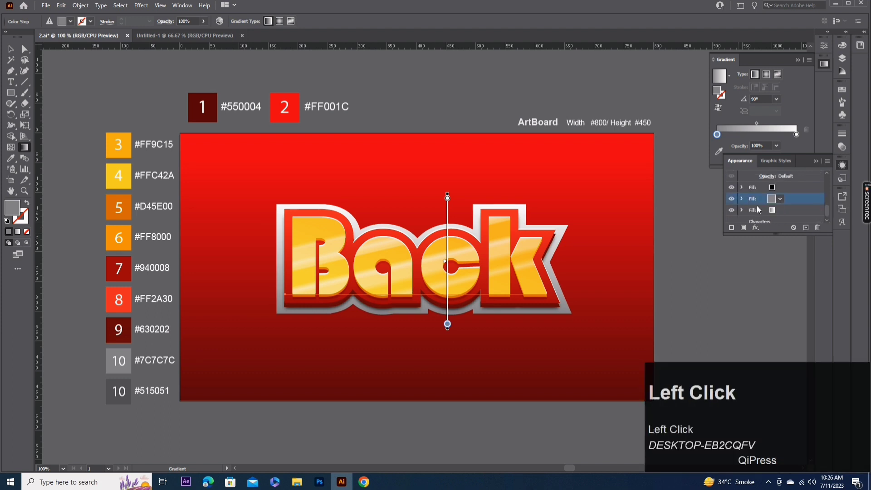
pyautogui.moveTo(757, 206); pyautogui.dragTo(769, 214)
pyautogui.scroll(-1, 770, 213)
pyautogui.hotkey('ctrl', 'z')
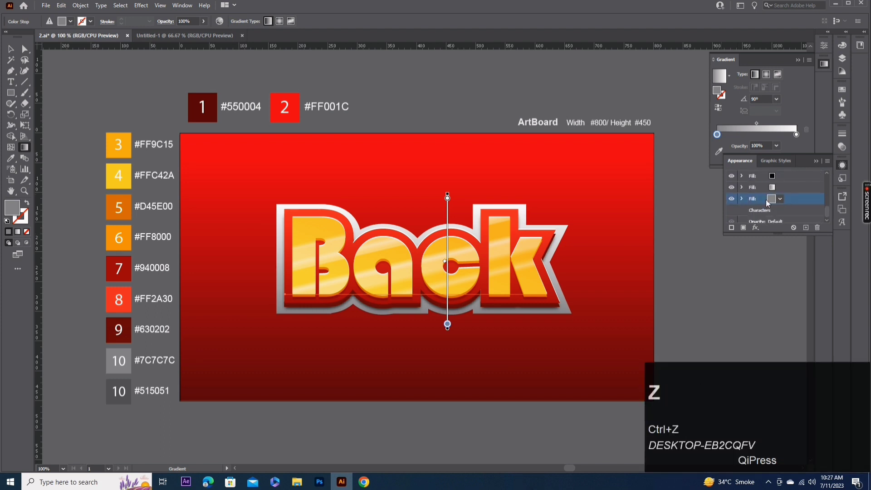
pyautogui.click(8, 54)
pyautogui.click(780, 199)
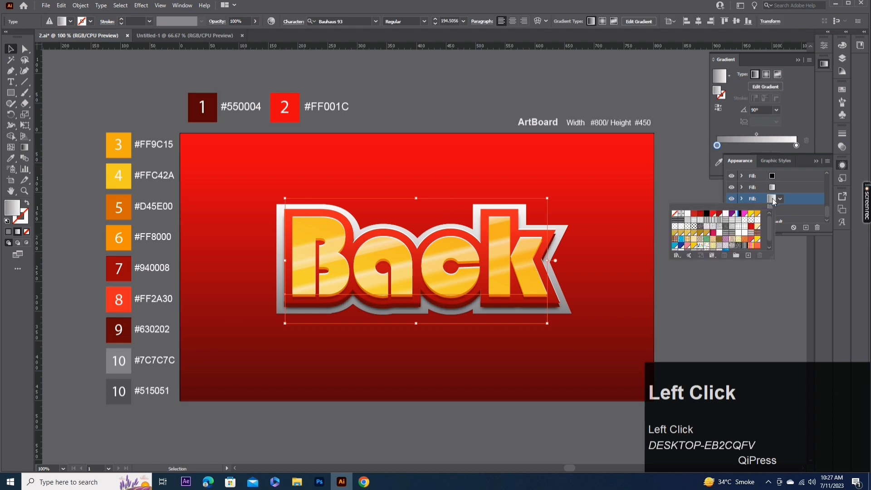
pyautogui.click(688, 214)
# - Set the vertical move in the lowest white fill's Transform effect to 4 px, keeping its 27 px Offset Path
pyautogui.click(747, 200)
pyautogui.scroll(-3, 768, 207)
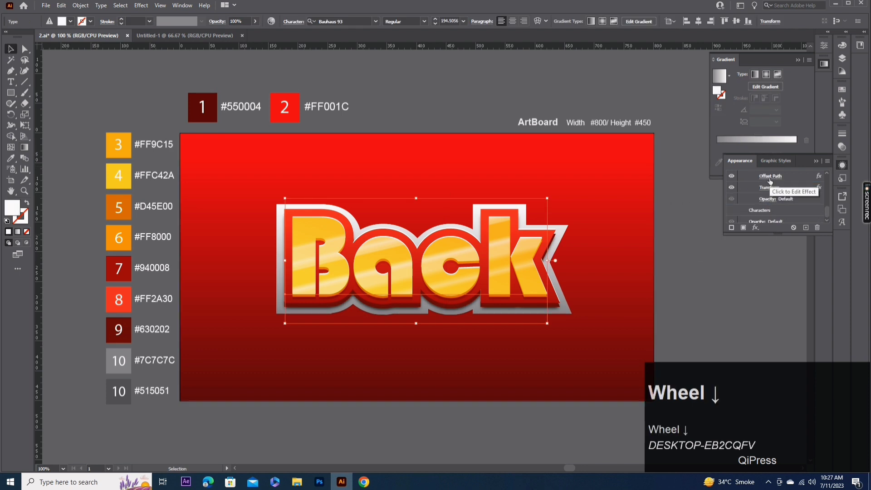
pyautogui.click(770, 177)
pyautogui.click(599, 237)
pyautogui.click(771, 188)
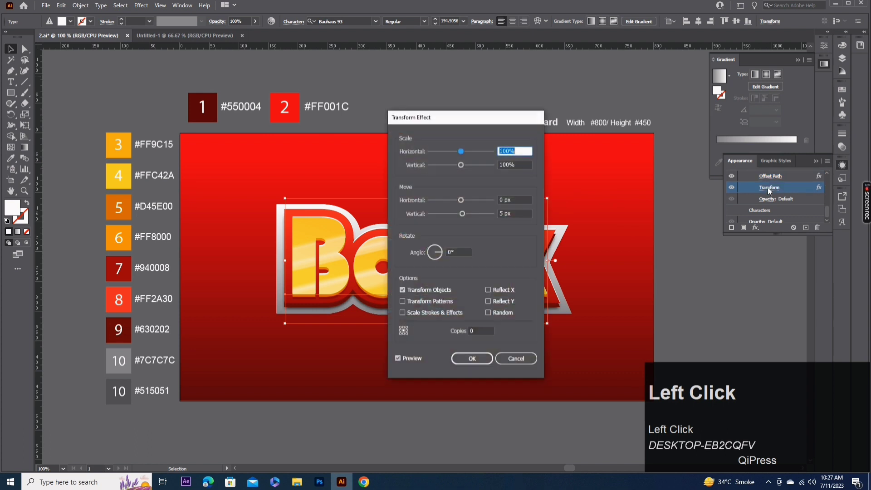
pyautogui.moveTo(502, 213); pyautogui.dragTo(490, 214)
pyautogui.write('4')
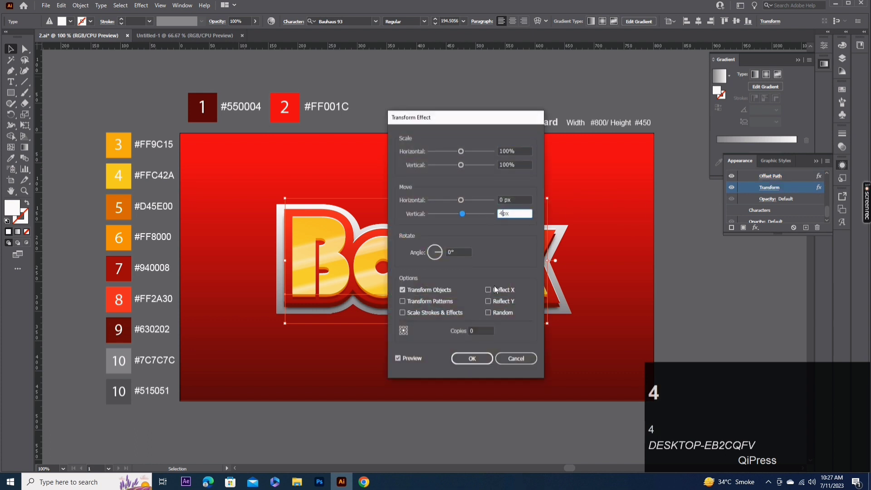
pyautogui.click(476, 359)
# - Duplicate the lowest white fill and sample the #515051 swatch for the bottom copy
pyautogui.scroll(3, 799, 188)
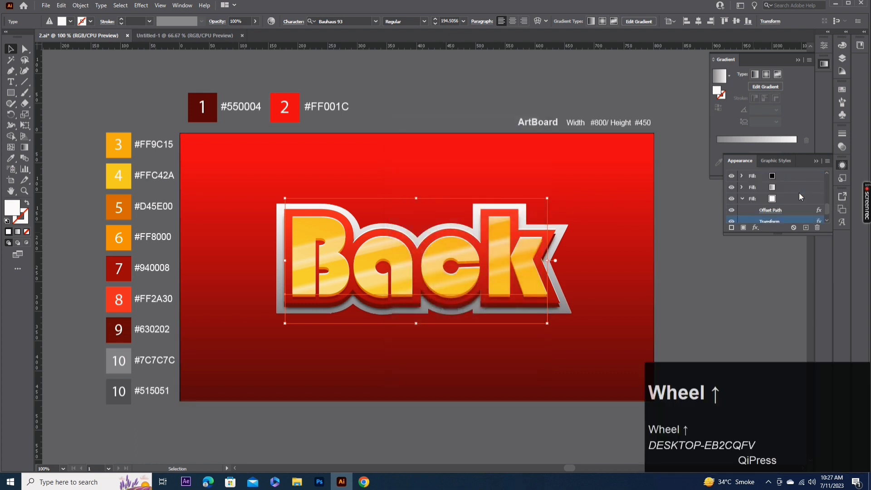
pyautogui.click(761, 211)
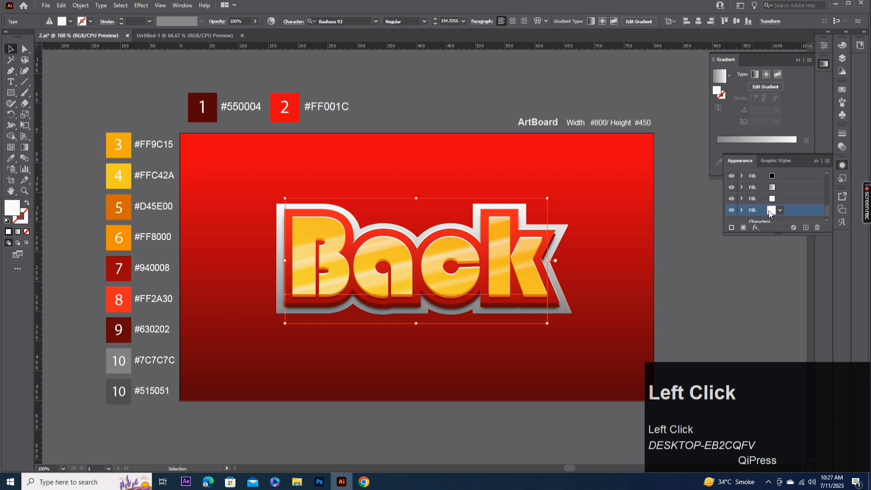
pyautogui.scroll(-1, 768, 211)
pyautogui.click(9, 158)
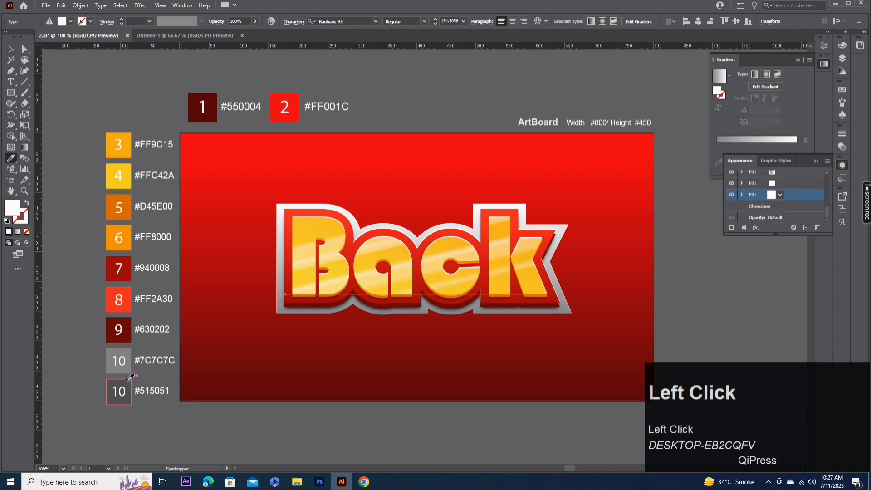
pyautogui.click(126, 383)
pyautogui.click(11, 49)
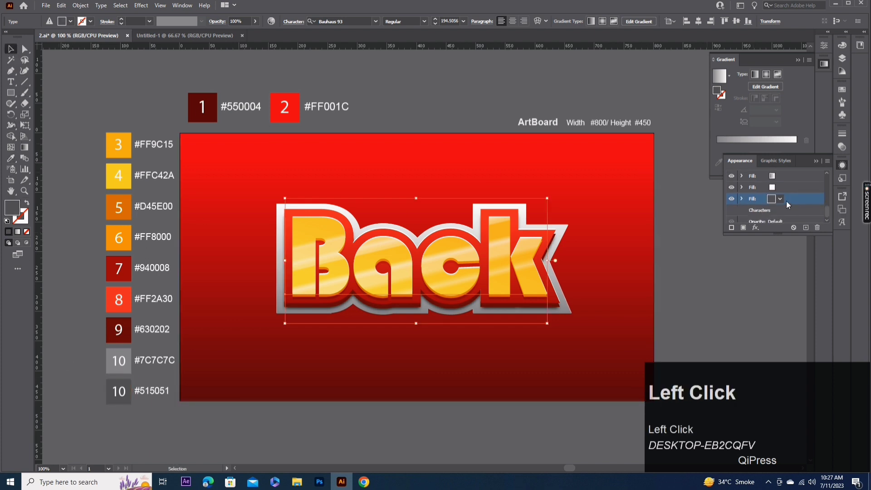
# - Keep the dark grey fill's Offset Path at 27 px and set its Transform effect's vertical move to 14 px
pyautogui.click(743, 198)
pyautogui.scroll(-1, 767, 195)
pyautogui.click(772, 177)
pyautogui.press('Return')
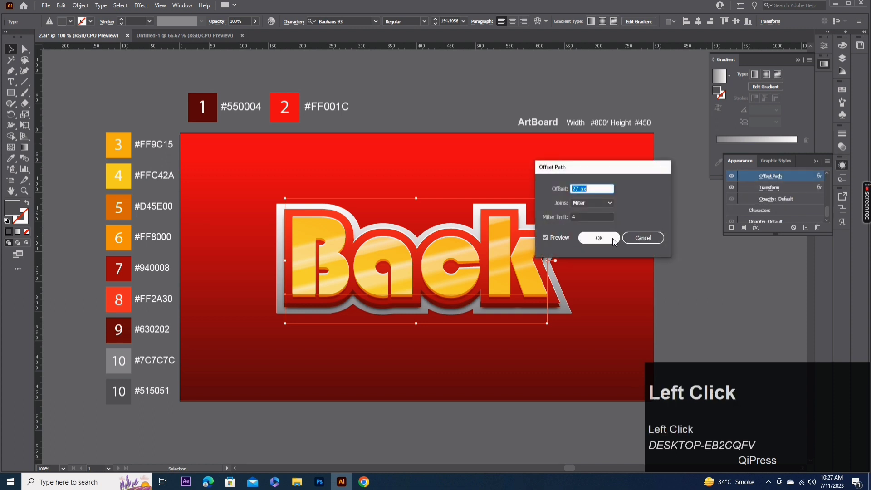
pyautogui.click(770, 187)
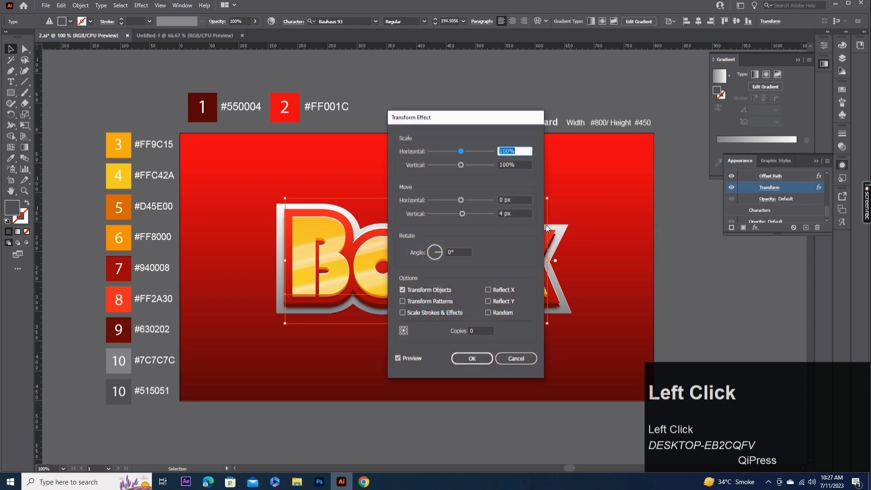
pyautogui.doubleClick(501, 213)
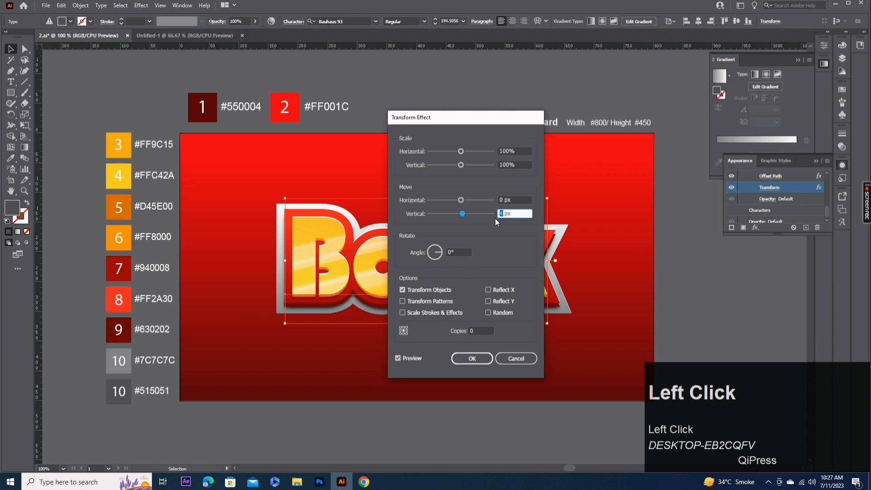
pyautogui.write('14')
pyautogui.click(475, 355)
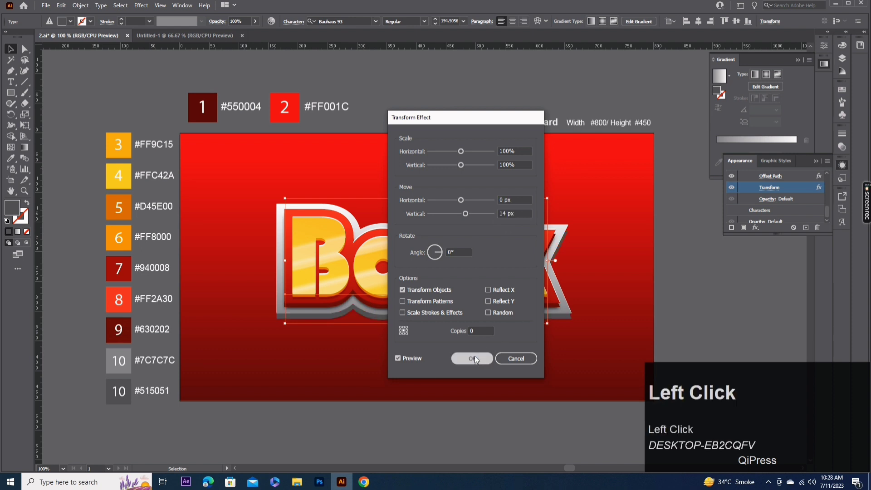
# - Duplicate the dark grey fill and recolour the lowest copy black
pyautogui.scroll(1, 789, 204)
pyautogui.click(789, 200)
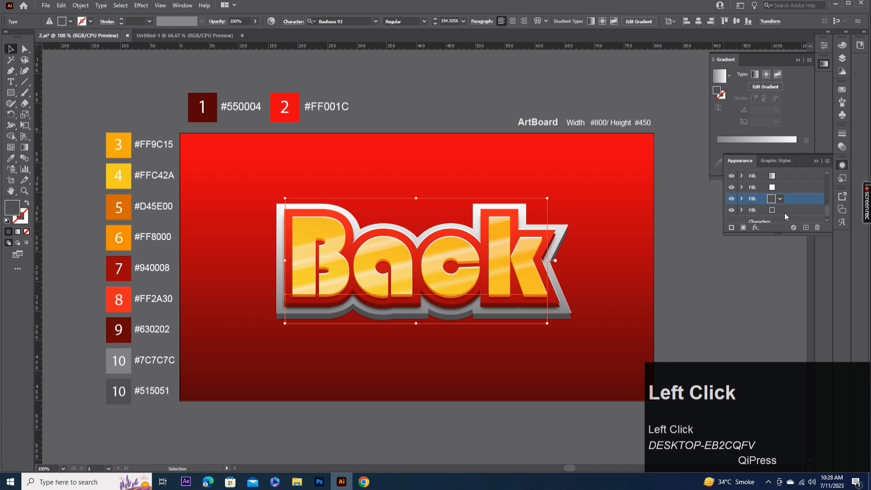
pyautogui.click(784, 212)
pyautogui.click(771, 210)
pyautogui.click(706, 227)
pyautogui.click(796, 210)
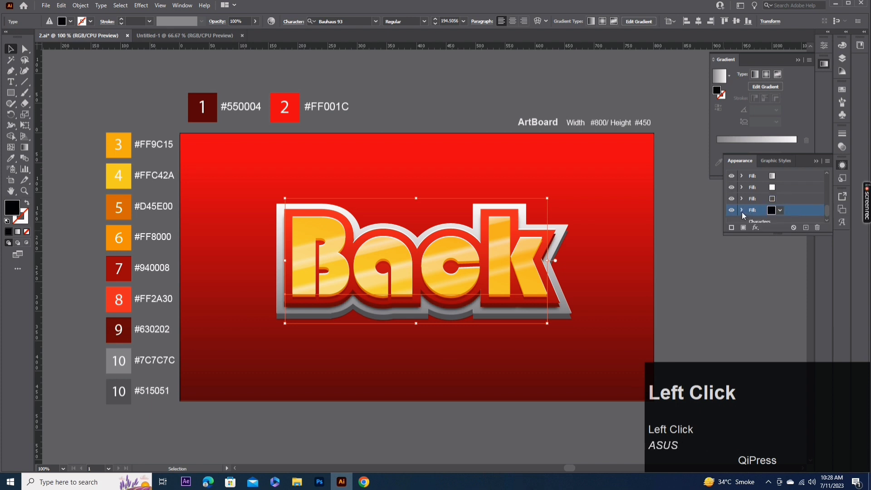
# - Keep the lowest black fill's Offset Path at 27 px and set its Transform effect's vertical move to 23 px
pyautogui.click(742, 210)
pyautogui.scroll(-1, 785, 220)
pyautogui.click(777, 188)
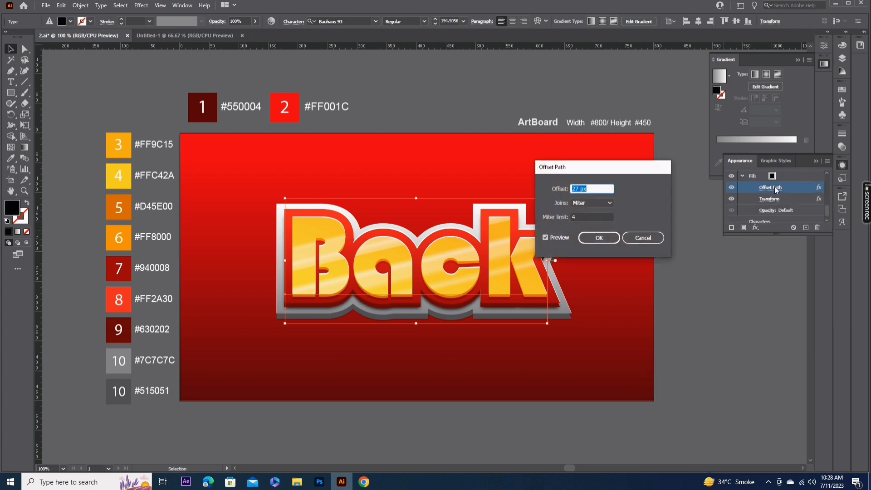
pyautogui.press('Return')
pyautogui.click(770, 199)
pyautogui.write('23')
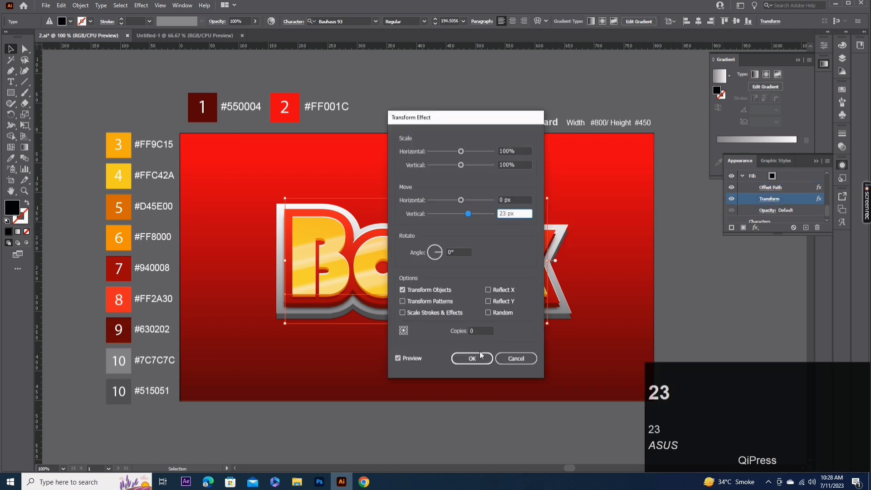
pyautogui.click(472, 359)
# - Set the lowest black fill's opacity to 40% and add a Gaussian Blur effect to it
pyautogui.click(768, 210)
pyautogui.write('40')
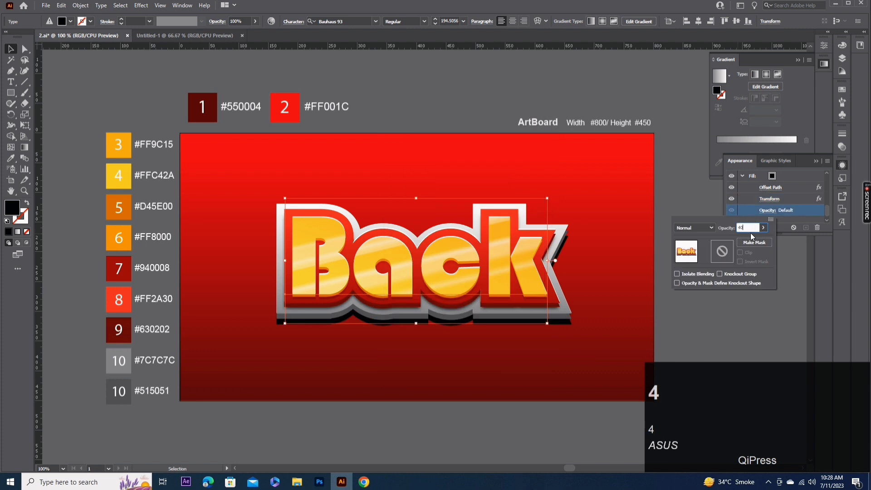
pyautogui.click(799, 221)
pyautogui.click(788, 178)
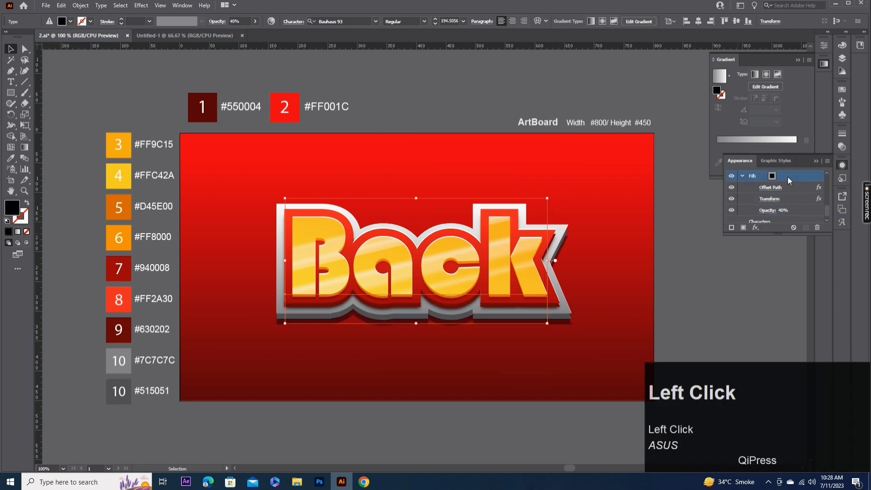
pyautogui.click(755, 227)
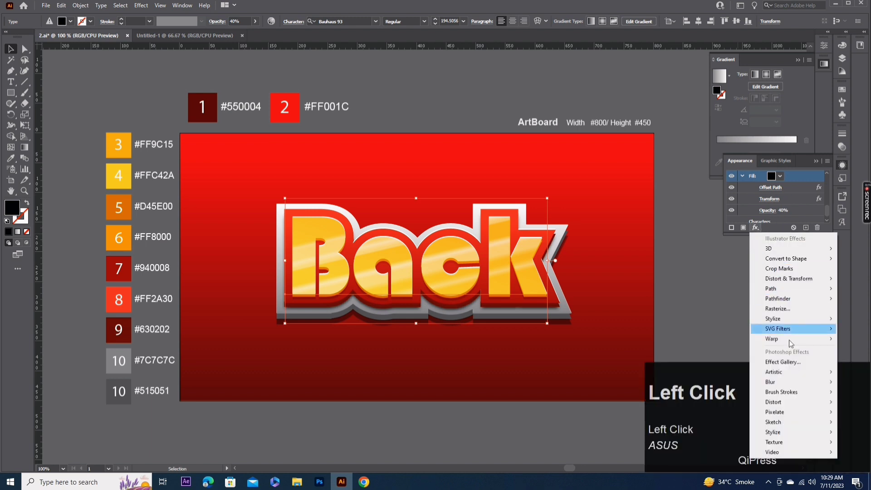
pyautogui.moveTo(792, 384)
pyautogui.click(701, 382)
pyautogui.click(199, 186)
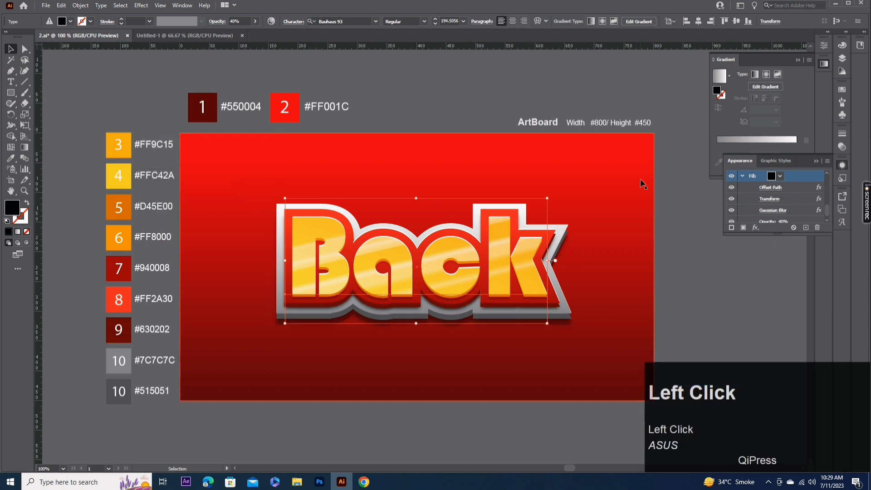
# - Duplicate the blurred black shadow fill and set the lowest copy's vertical move to 43 px in its Transform effect
pyautogui.click(808, 227)
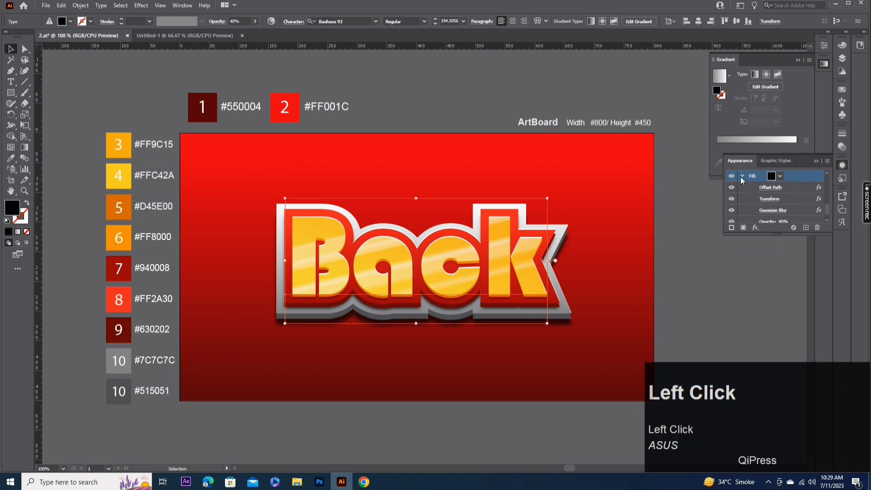
pyautogui.click(741, 176)
pyautogui.click(788, 197)
pyautogui.click(773, 207)
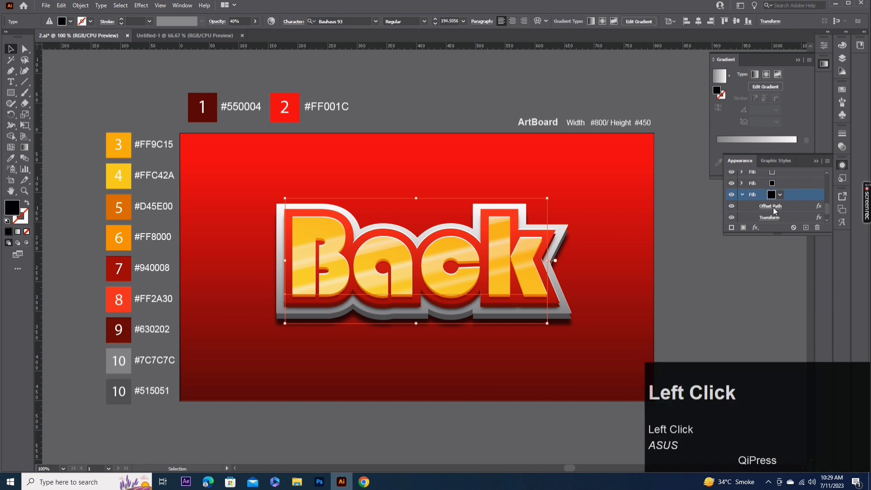
pyautogui.click(599, 238)
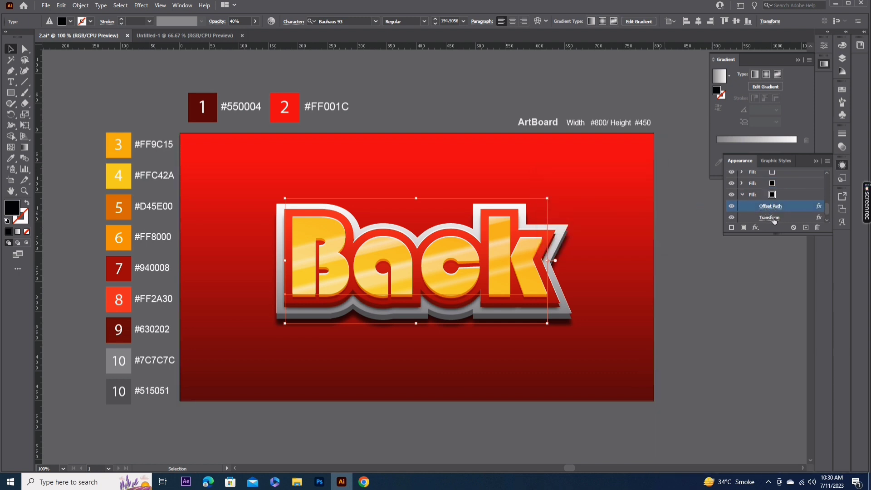
pyautogui.click(770, 218)
pyautogui.moveTo(512, 213); pyautogui.dragTo(494, 217)
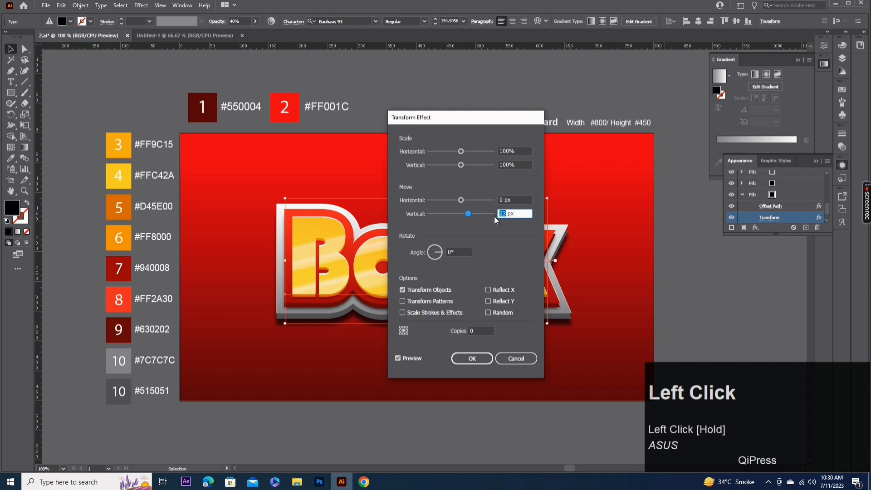
pyautogui.write('43')
pyautogui.click(474, 359)
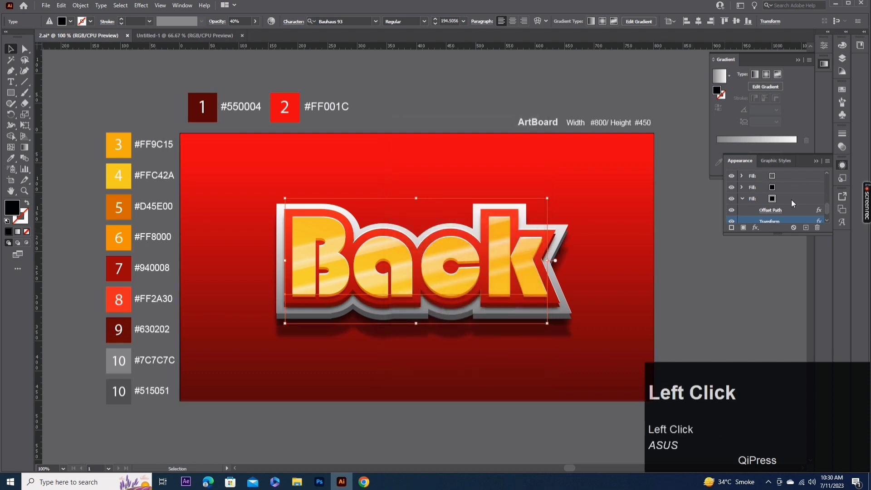
# - Set the lowest shadow fill's Gaussian Blur radius to 12 pixels and its opacity to 48%
pyautogui.scroll(-3, 791, 201)
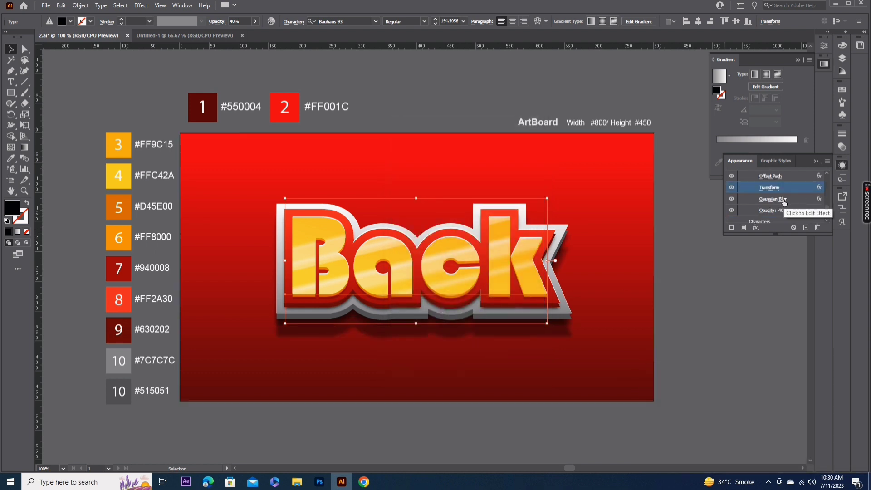
pyautogui.click(785, 202)
pyautogui.click(235, 166)
pyautogui.write('12')
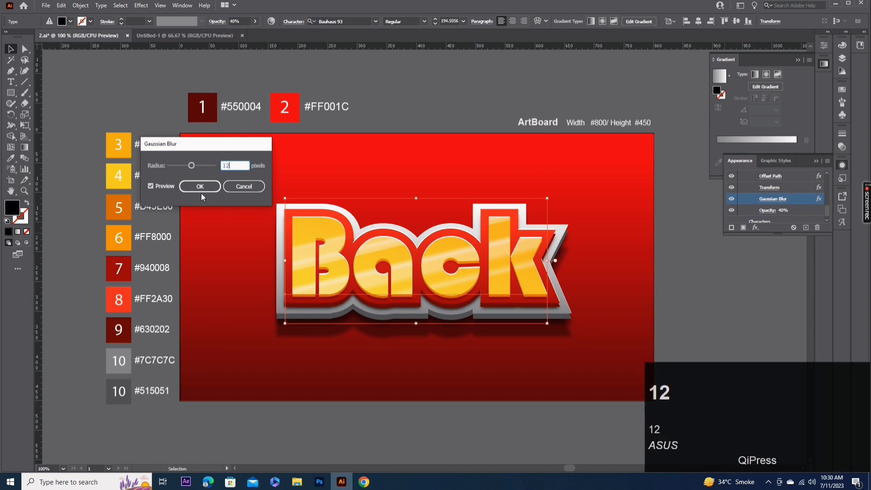
pyautogui.click(201, 190)
pyautogui.click(769, 210)
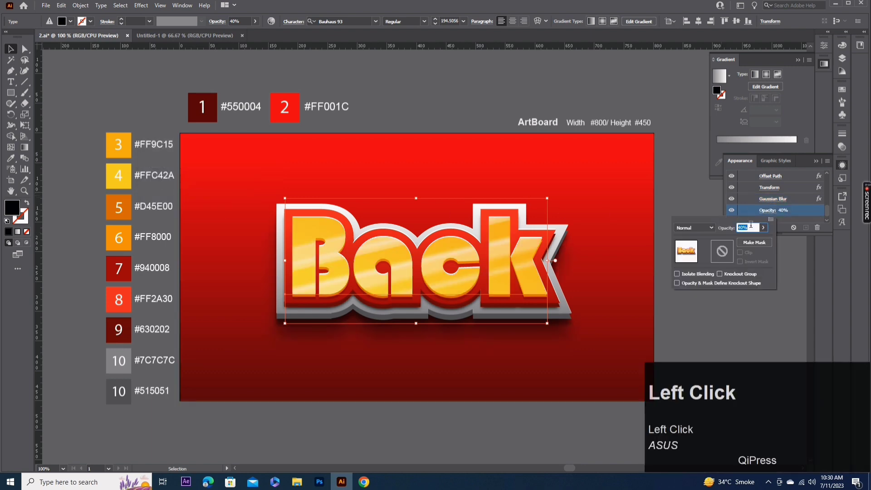
pyautogui.write('56')
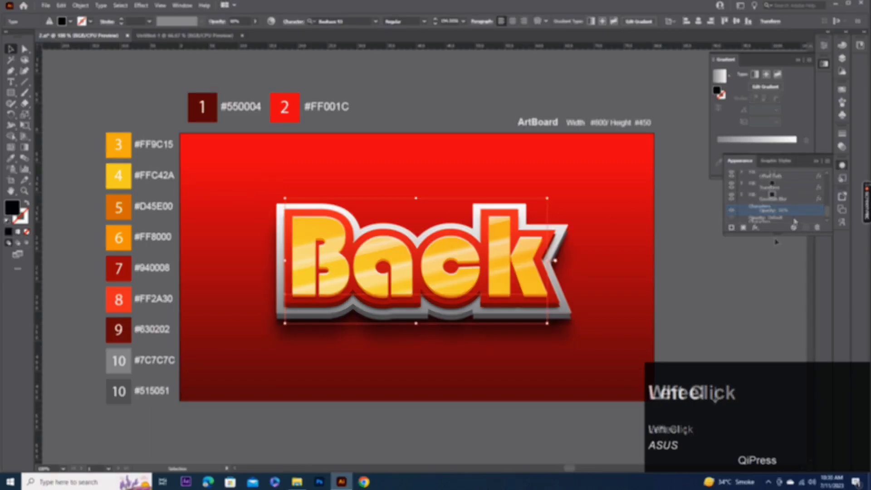
# - Detach the Appearance panel and enlarge it until the text's complete stack of fills fits
pyautogui.moveTo(776, 235); pyautogui.dragTo(777, 352)
pyautogui.moveTo(736, 161); pyautogui.dragTo(724, 100)
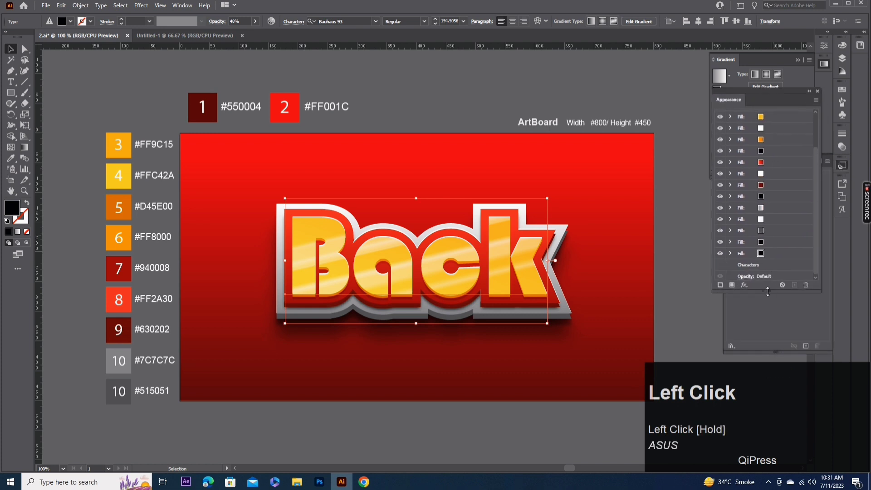
pyautogui.moveTo(768, 290); pyautogui.dragTo(768, 342)
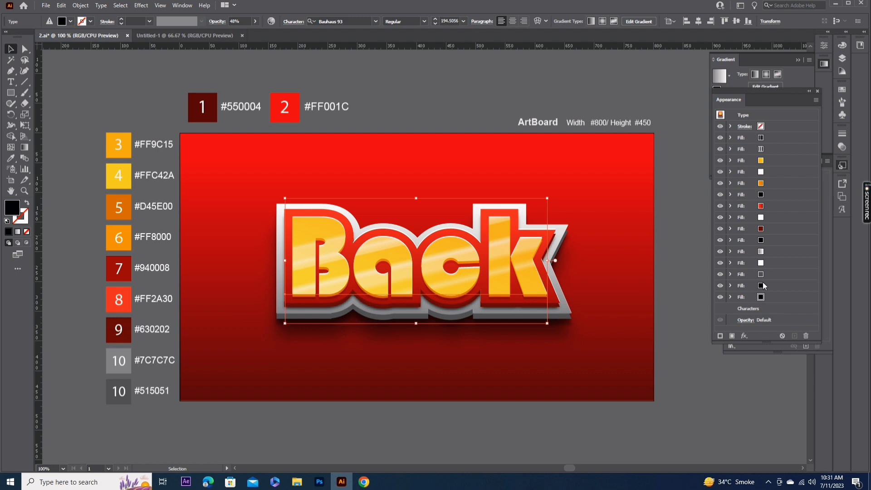
# - Move the "Back" text slightly upward on the artboard, deselect it and inspect the effect up close
pyautogui.click(236, 209)
pyautogui.click(692, 268)
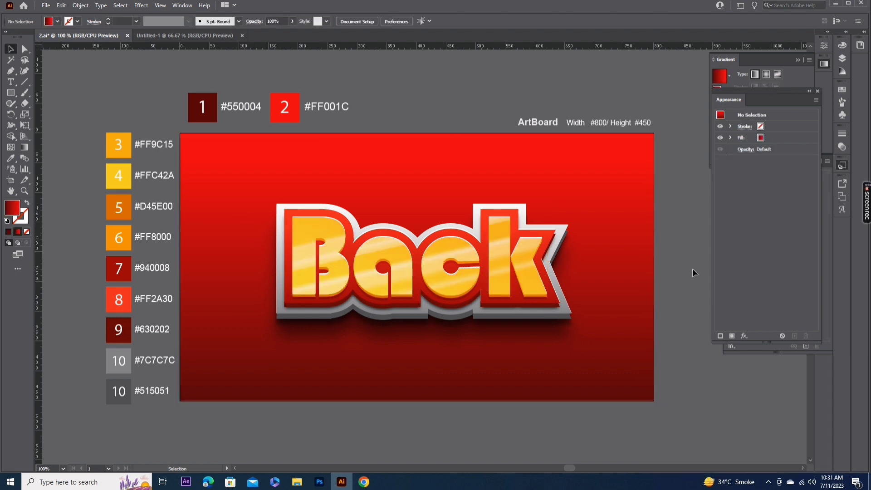
pyautogui.click(484, 270)
pyautogui.moveTo(447, 273); pyautogui.dragTo(448, 265)
pyautogui.click(501, 121)
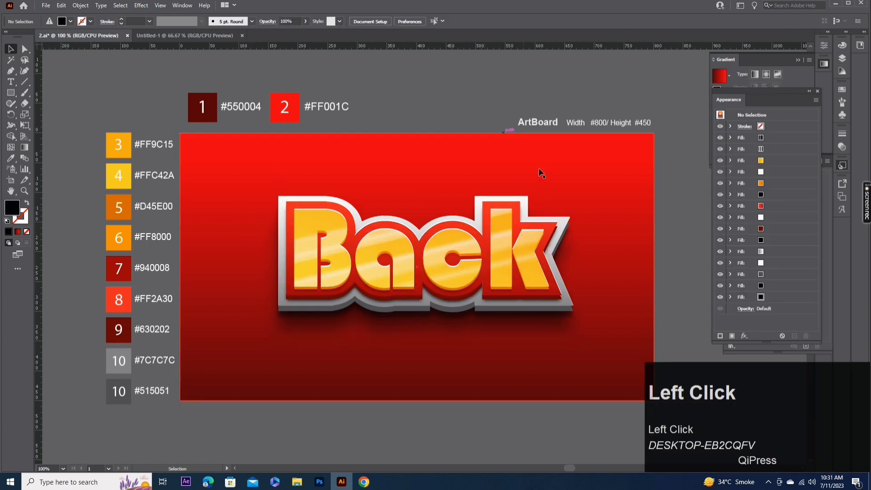
pyautogui.scroll(2, 558, 275)
pyautogui.press('space')
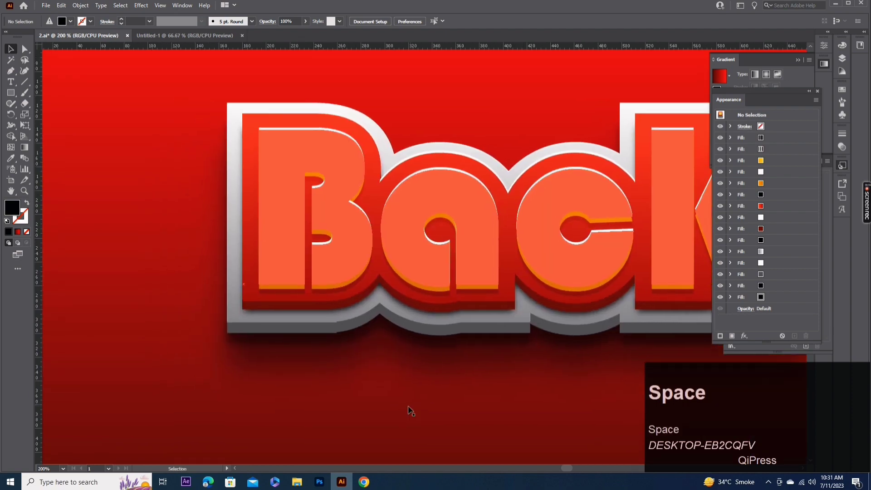